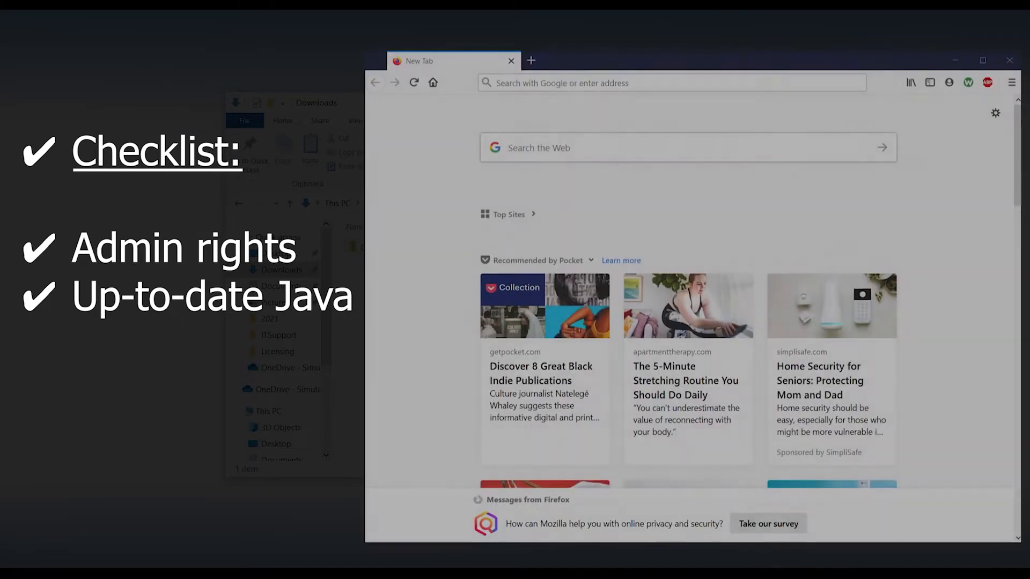
Type 'Java download' into the Google search box on a new Firefox tab
left_click(549, 147)
type("Java download")
Run the search, go to java.com, and start the 64-bit Java for Windows download
key("Return")
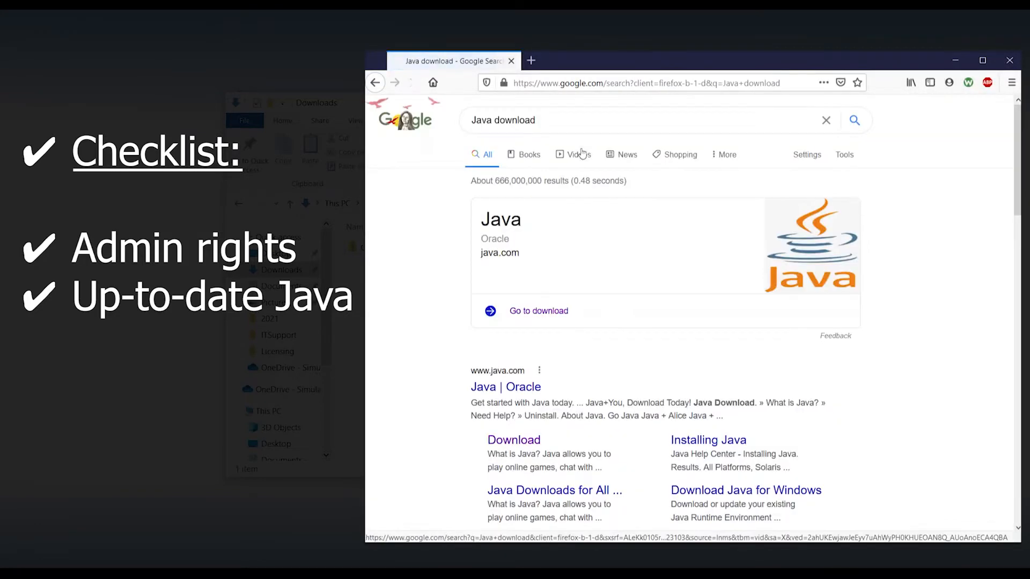
left_click(534, 313)
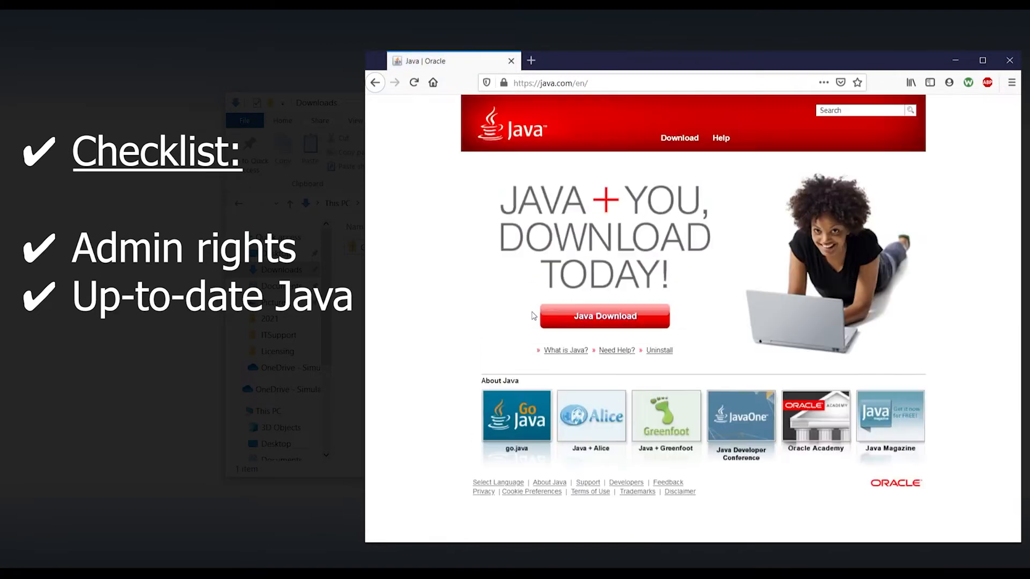
left_click(646, 322)
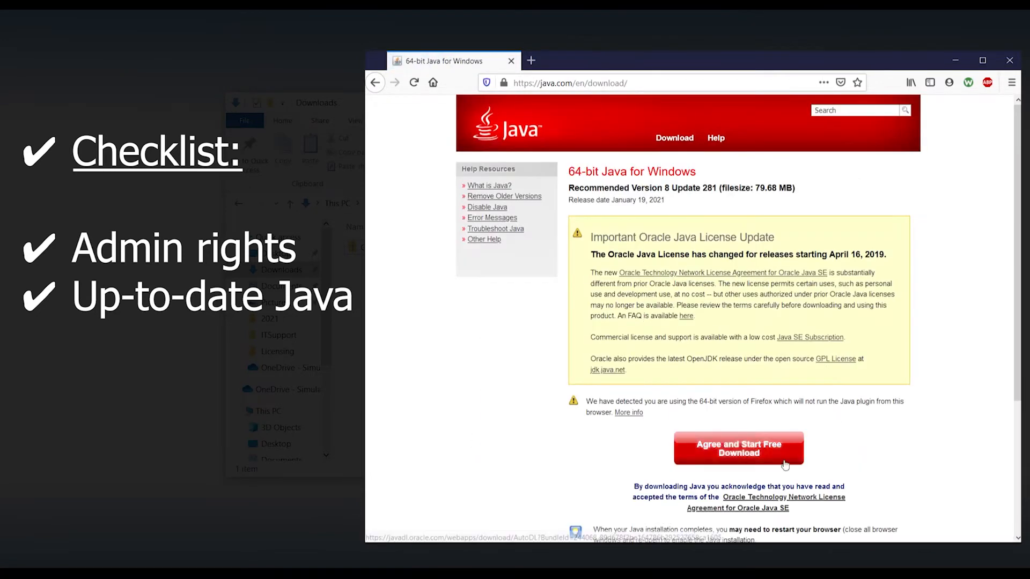
left_click(783, 462)
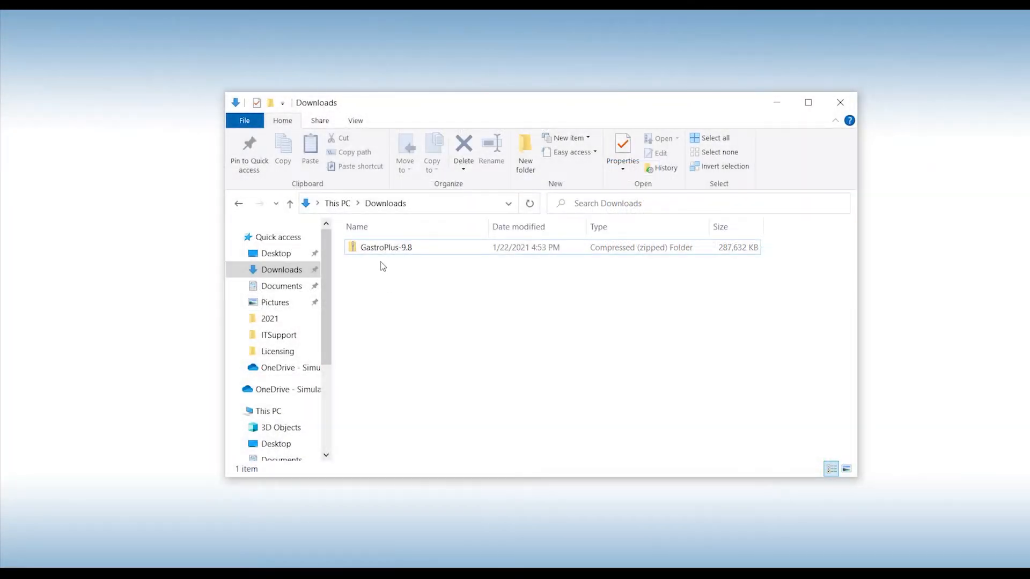
Extract all of the GastroPlus-9.8 zip to its default folder, then select the new folder
left_click(389, 252)
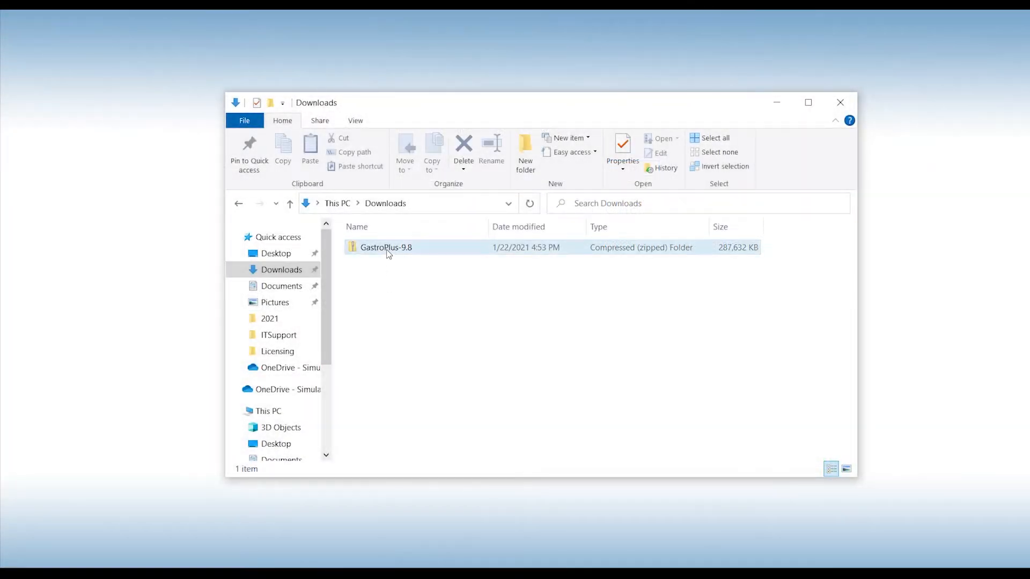
left_click(389, 252)
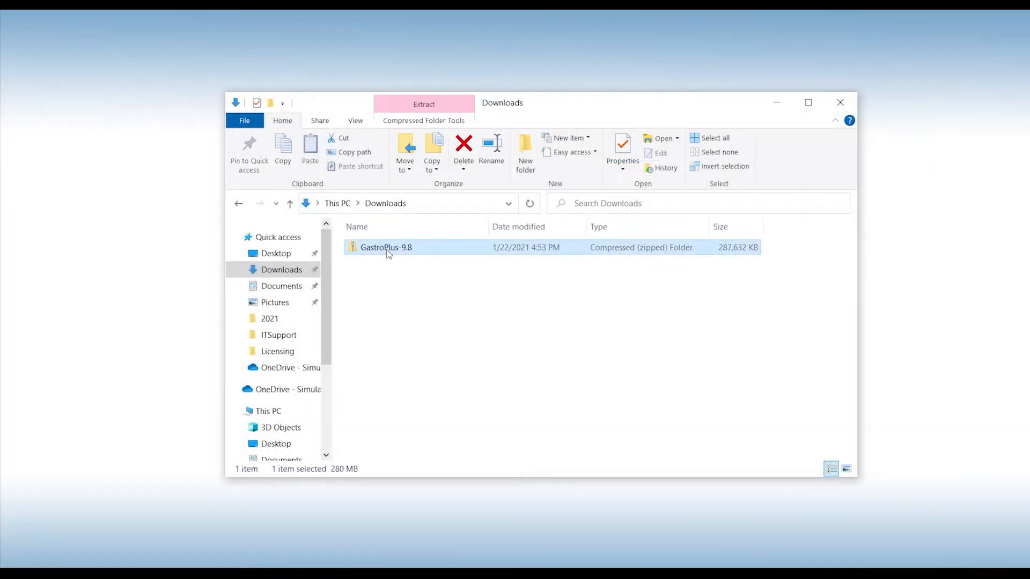
left_click(441, 118)
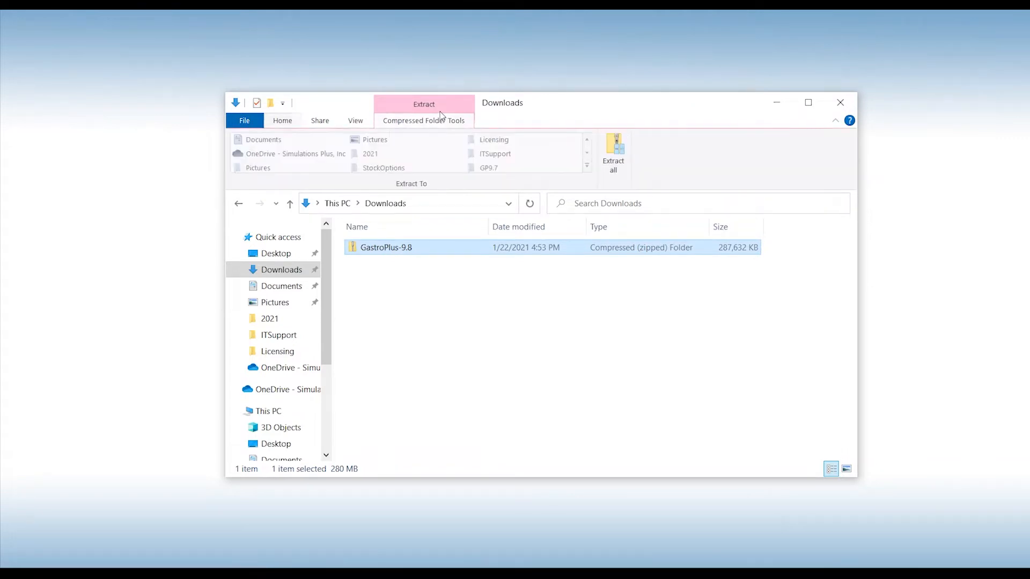
left_click(620, 161)
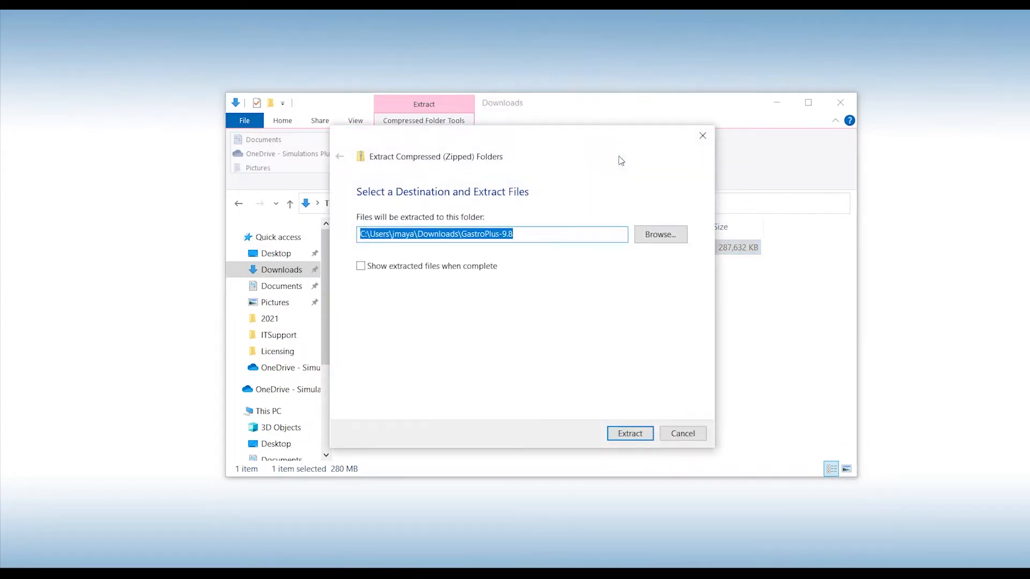
left_click(627, 434)
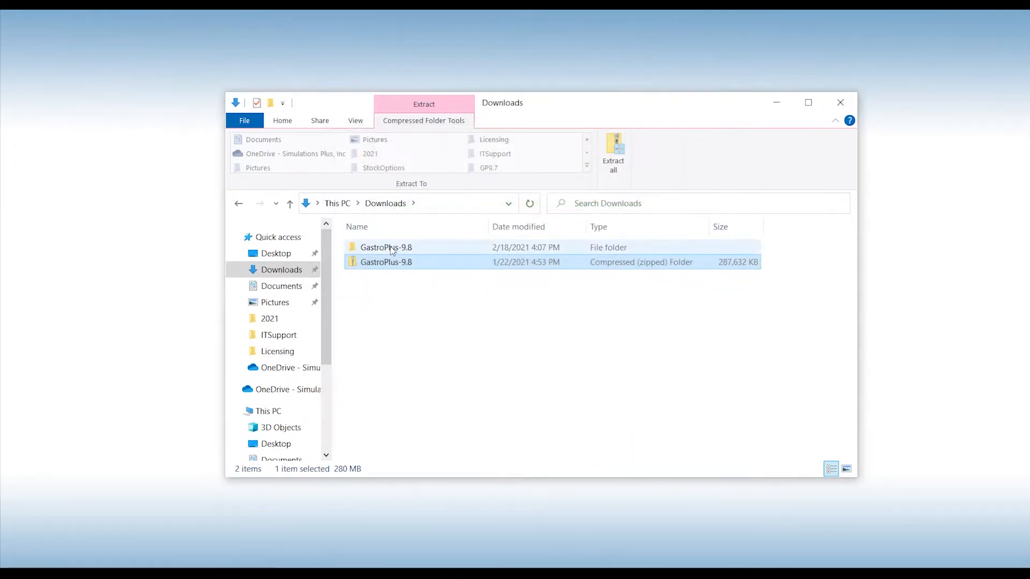
left_click(390, 249)
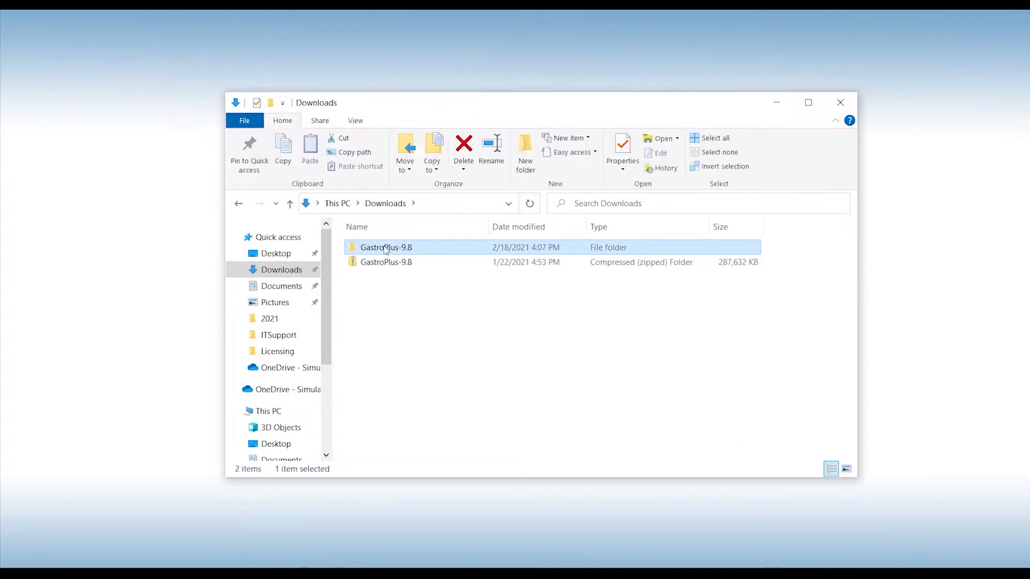
Run GastroPlus-9.8 setup as administrator and install the Visual C++ prerequisite packages
double_click(383, 246)
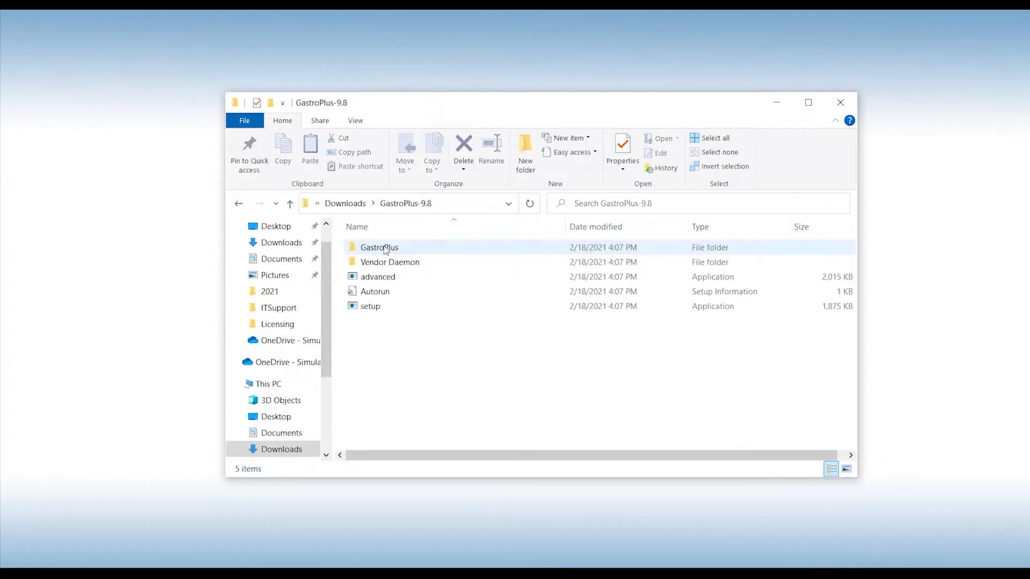
right_click(381, 308)
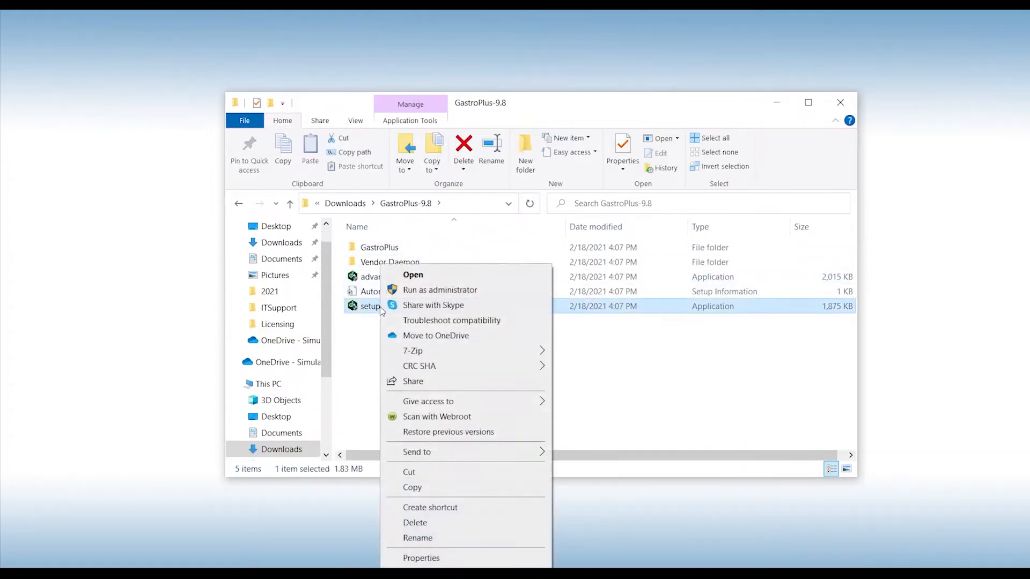
left_click(448, 290)
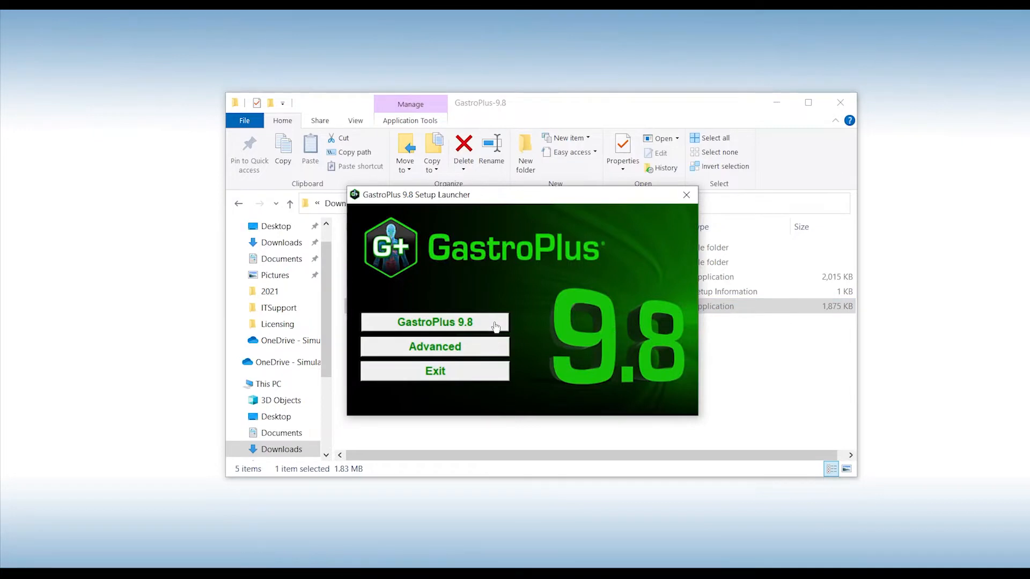
left_click(495, 322)
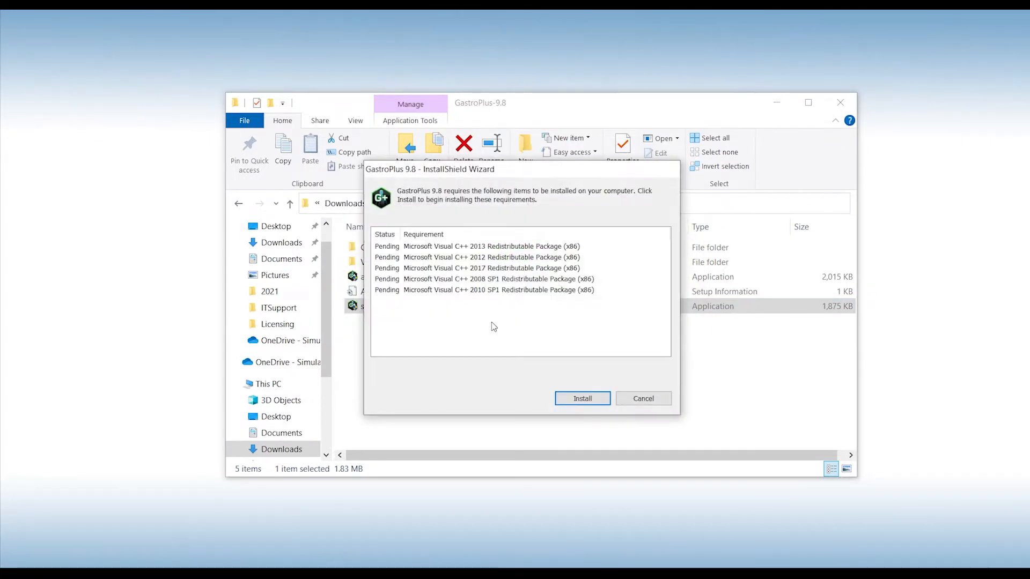
left_click(583, 399)
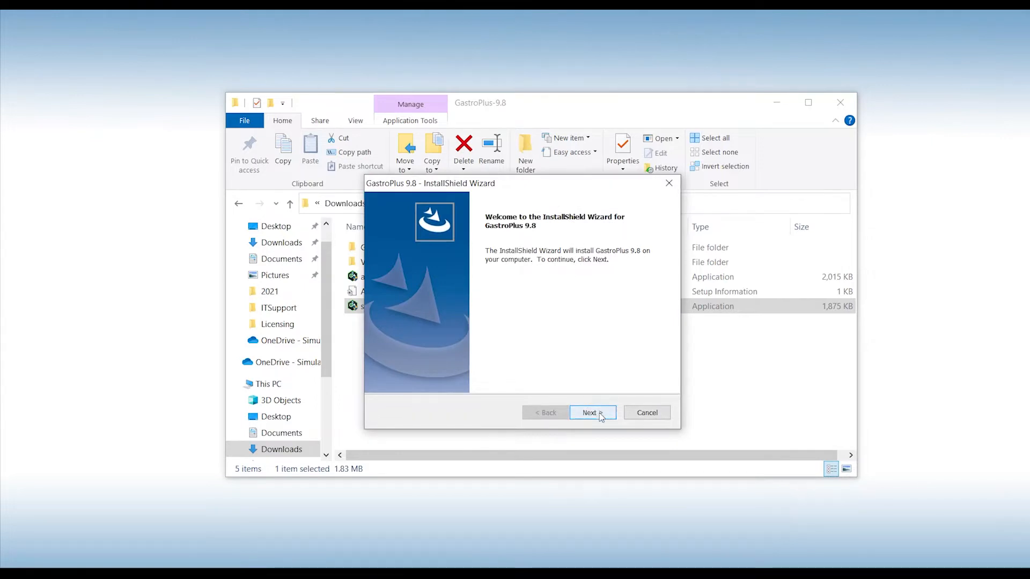
Accept the license, choose Standalone setup, and acquire the host ID file for licensing
left_click(601, 413)
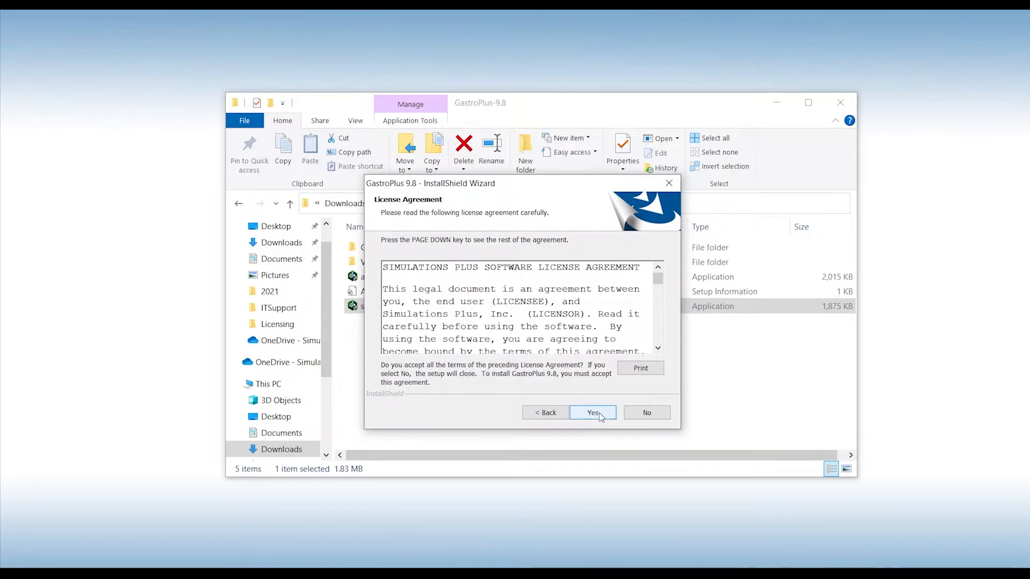
left_click(601, 416)
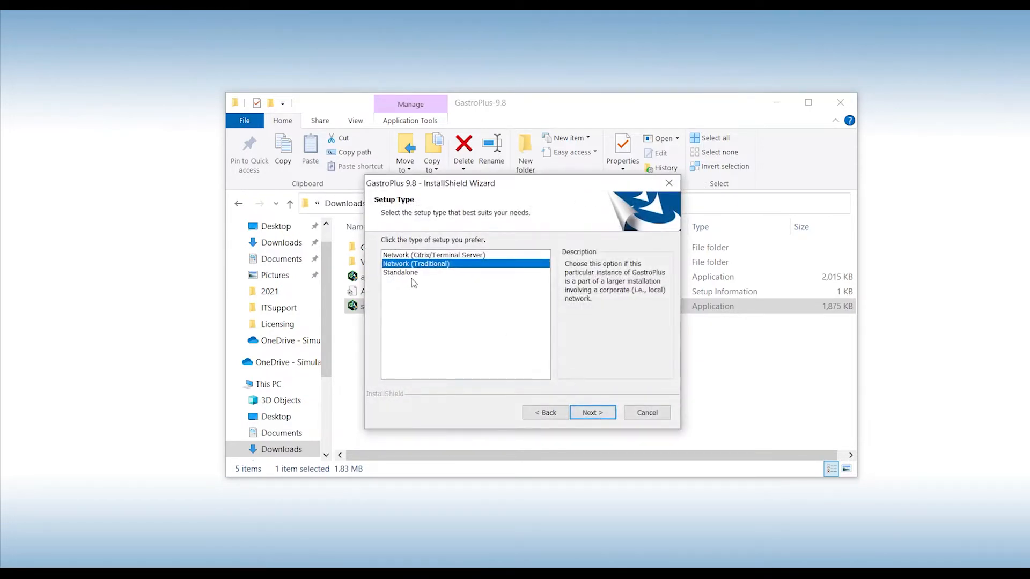
left_click(408, 273)
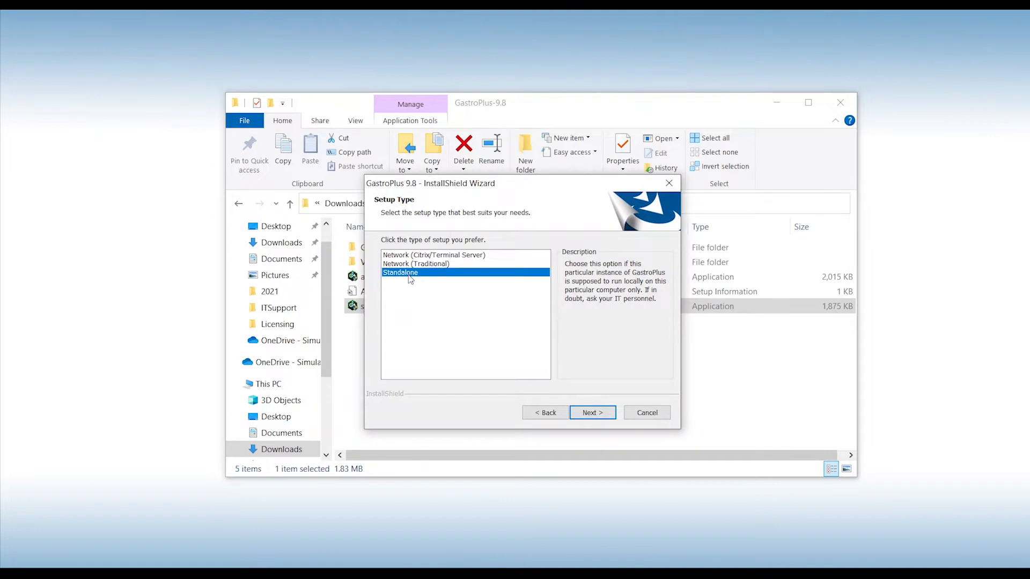
left_click(609, 418)
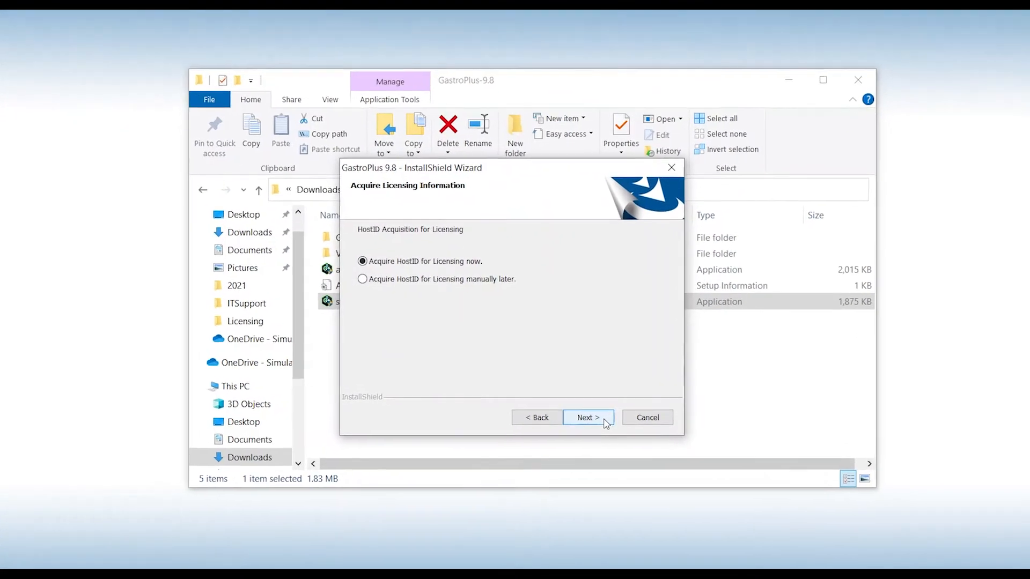
left_click(601, 422)
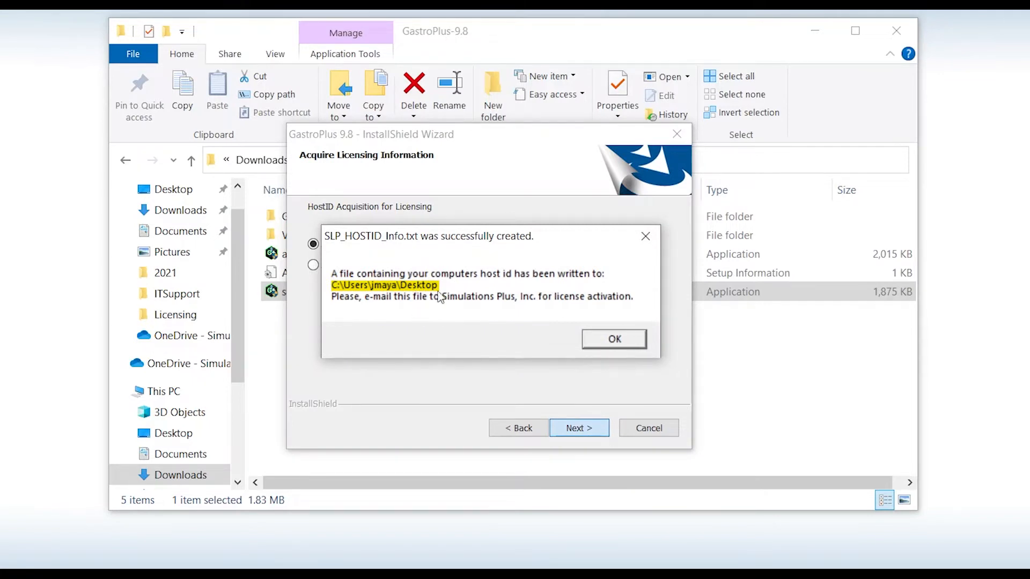
left_click(589, 342)
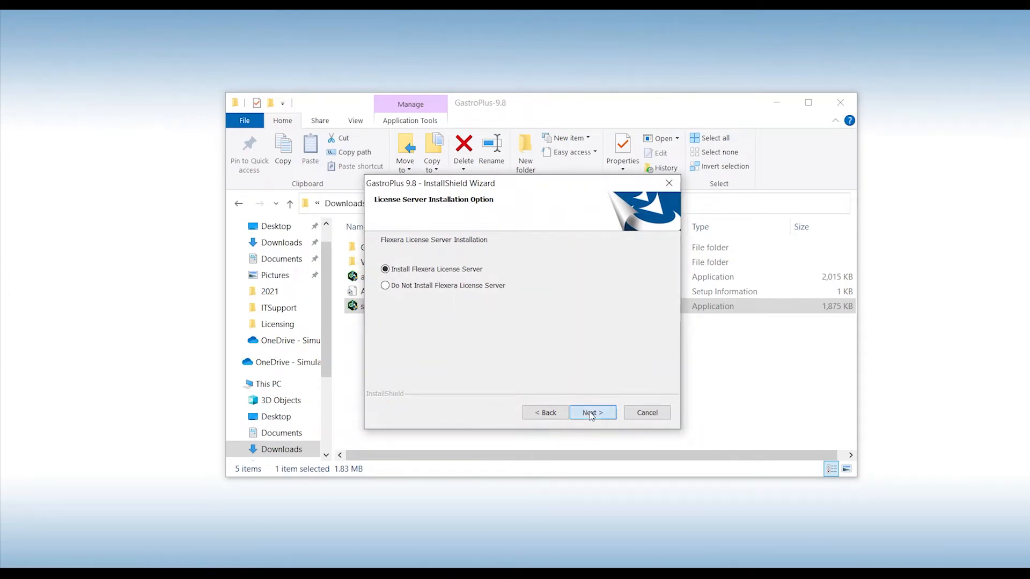
Install the FlexNet license server manager in its default folder without importing a previous installation
left_click(590, 412)
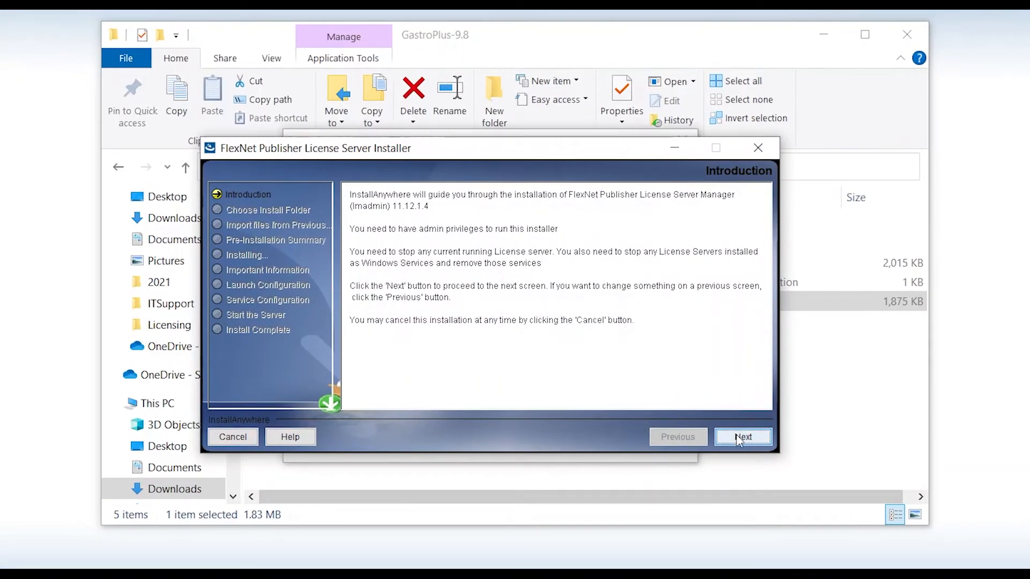
left_click(739, 440)
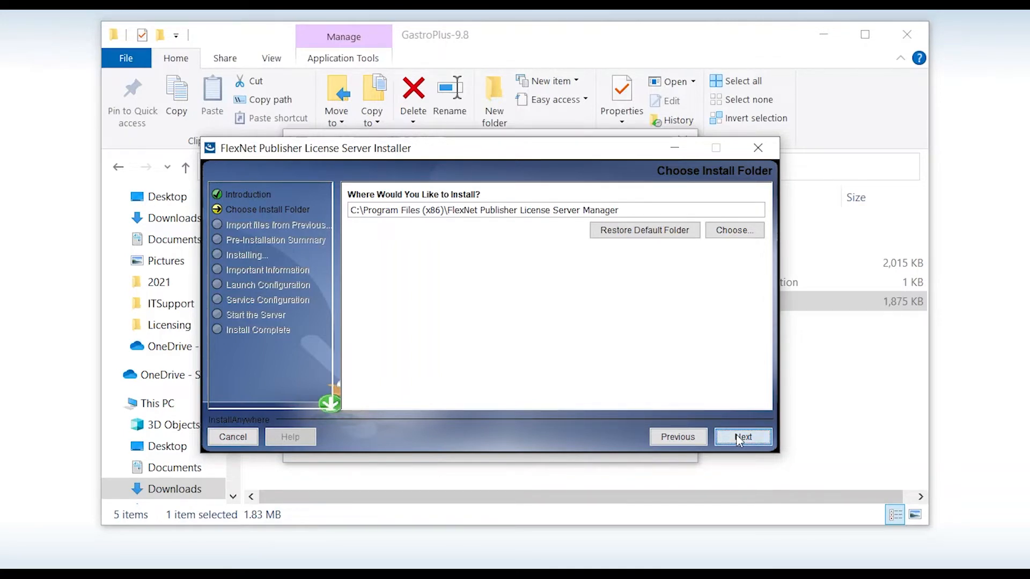
left_click(740, 441)
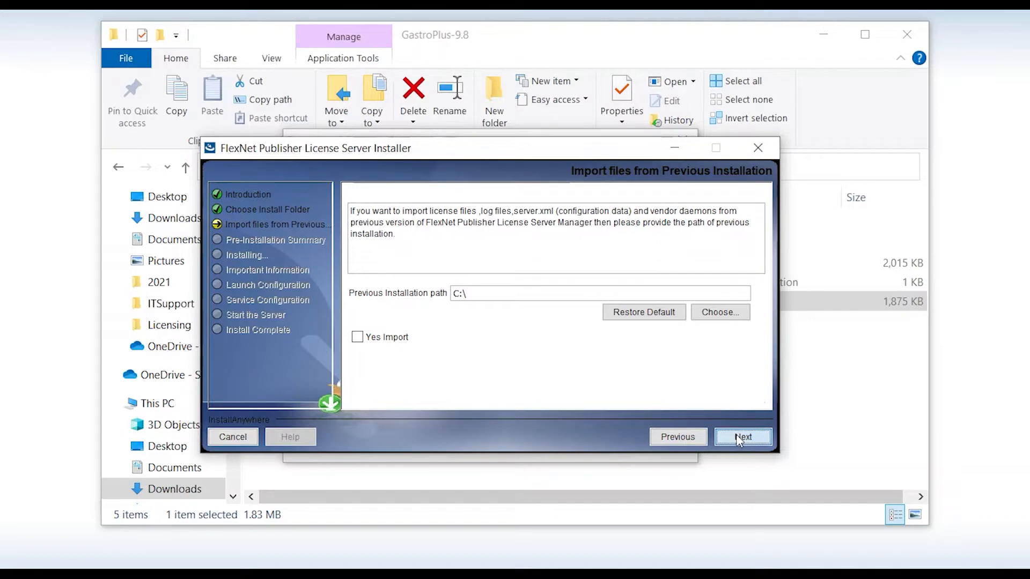
left_click(740, 439)
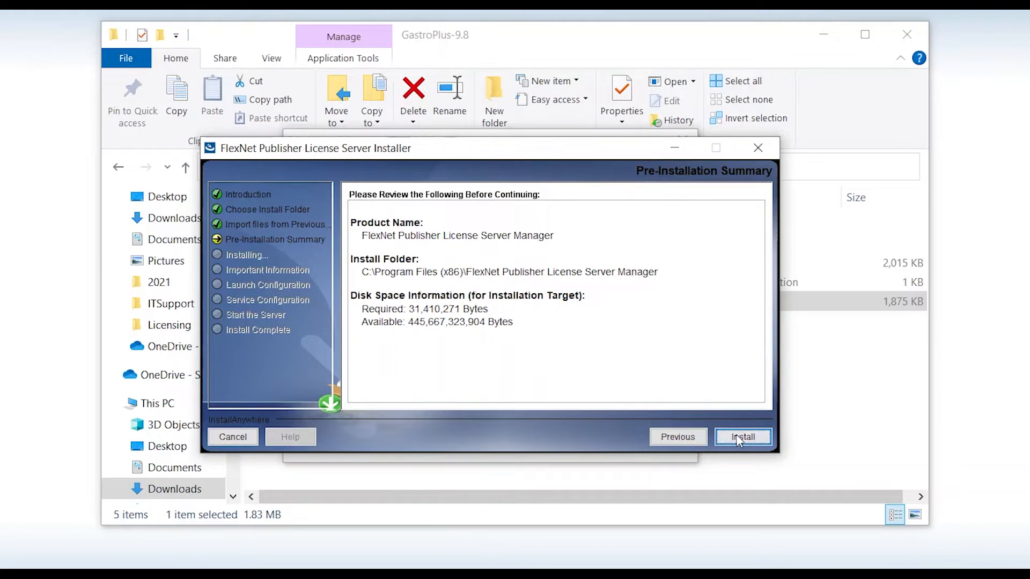
left_click(740, 440)
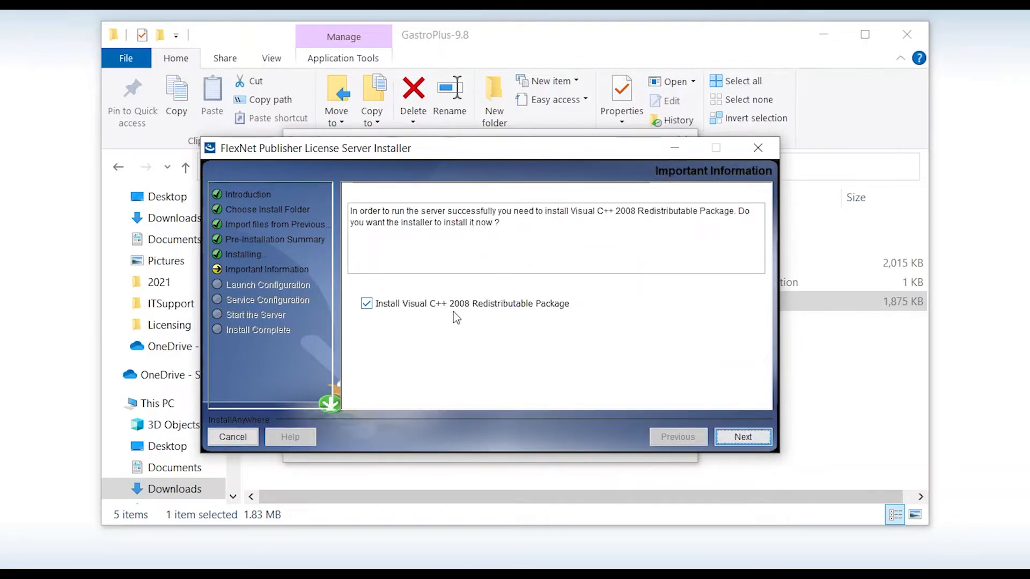
Skip Visual C++ 2008, keep HTTP port 8090 and the lmadmin service, and start the server
left_click(368, 306)
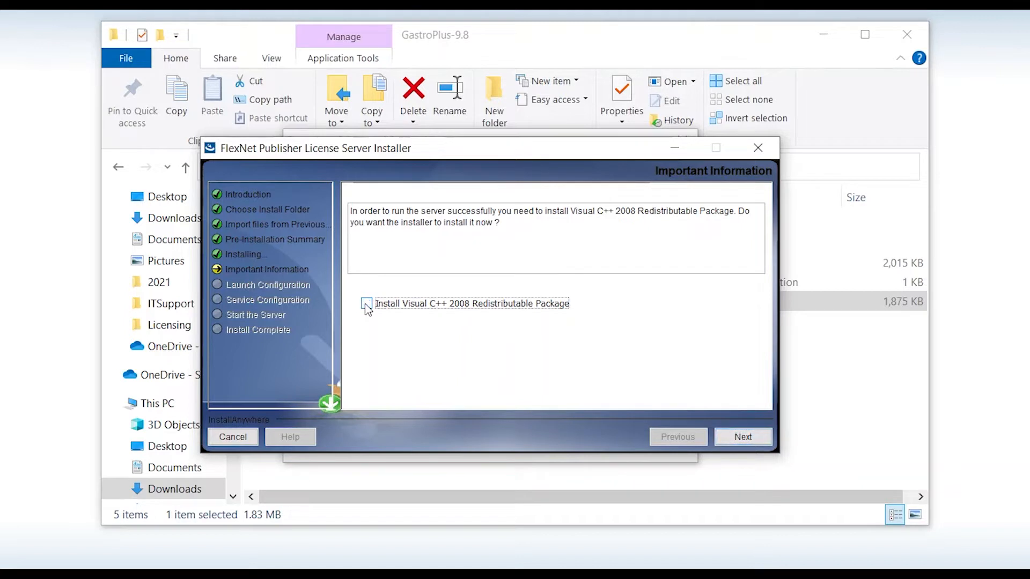
left_click(738, 441)
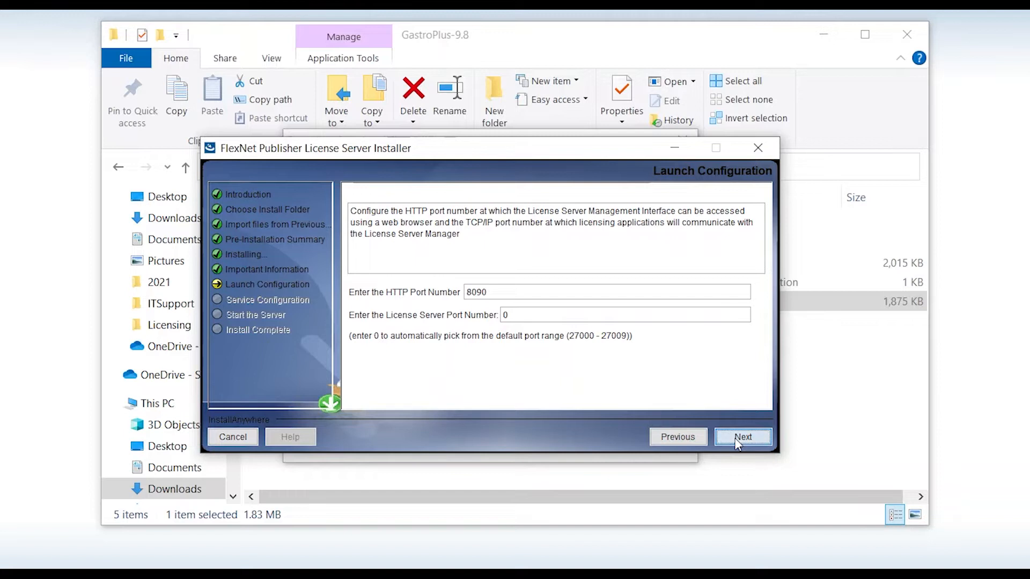
left_click(740, 438)
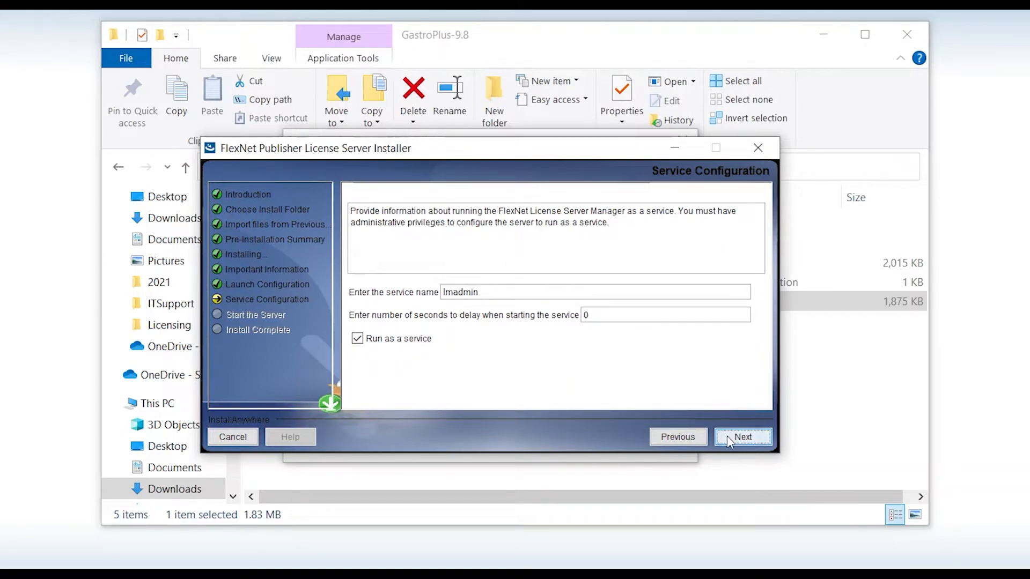
left_click(740, 437)
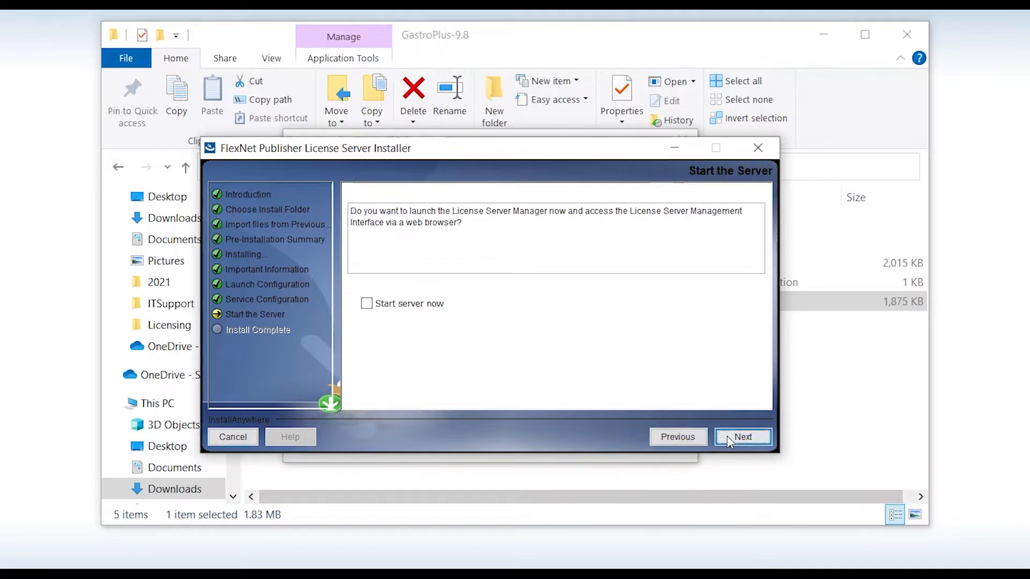
left_click(367, 304)
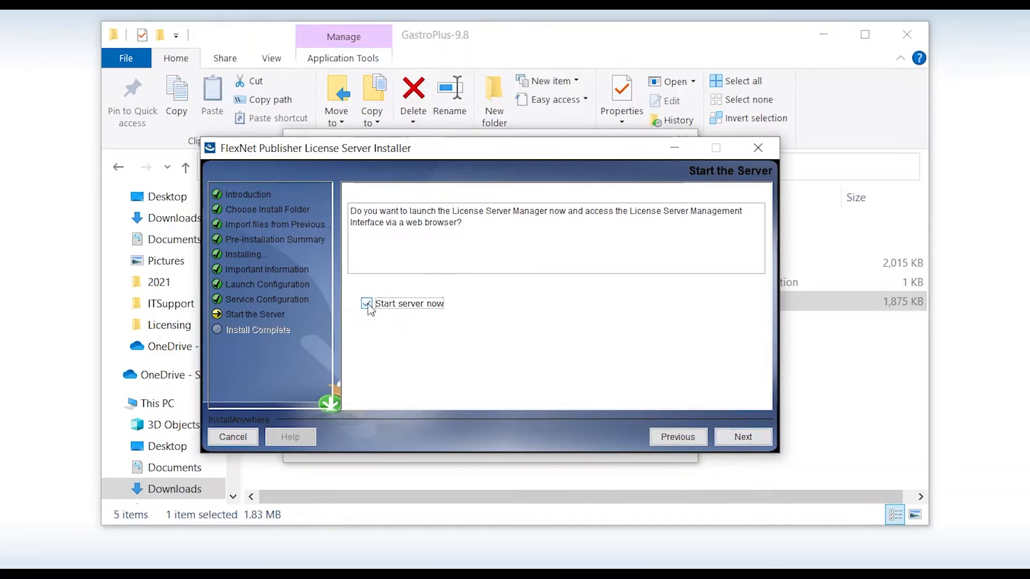
left_click(738, 447)
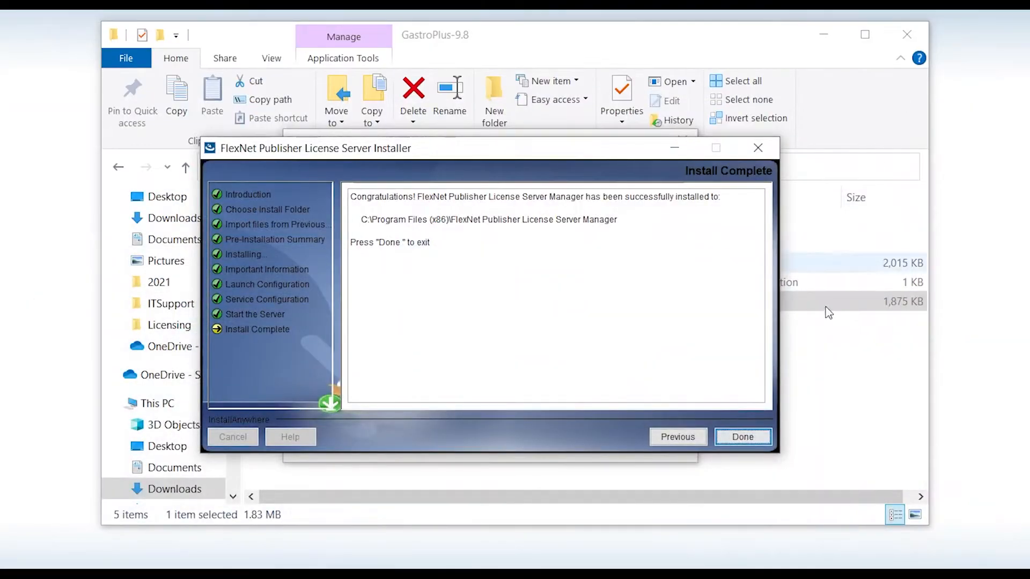
Close the FlexNet installer, then install GastroPlus 9.8 to the default destination folder
left_click(744, 438)
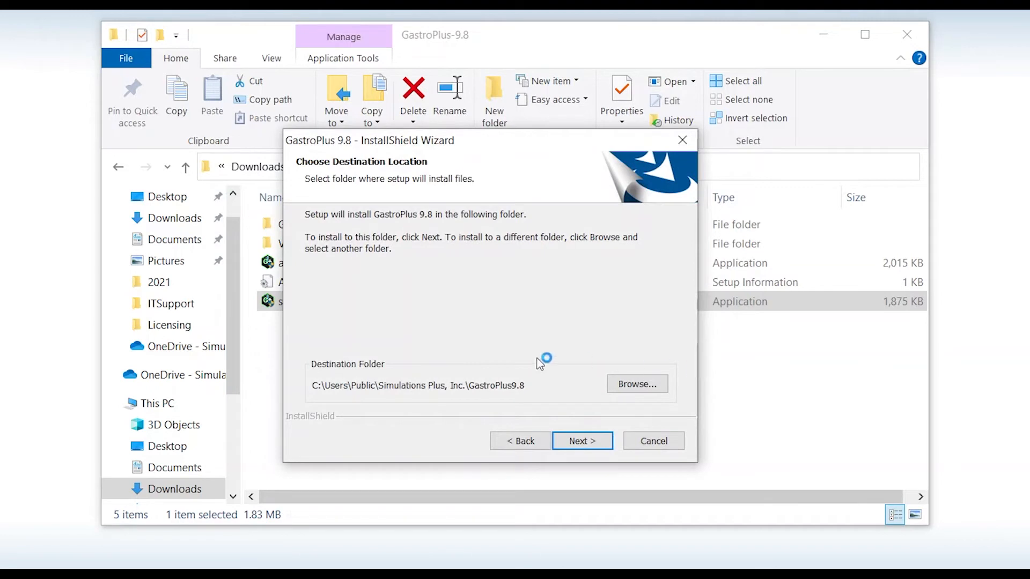
left_click(581, 445)
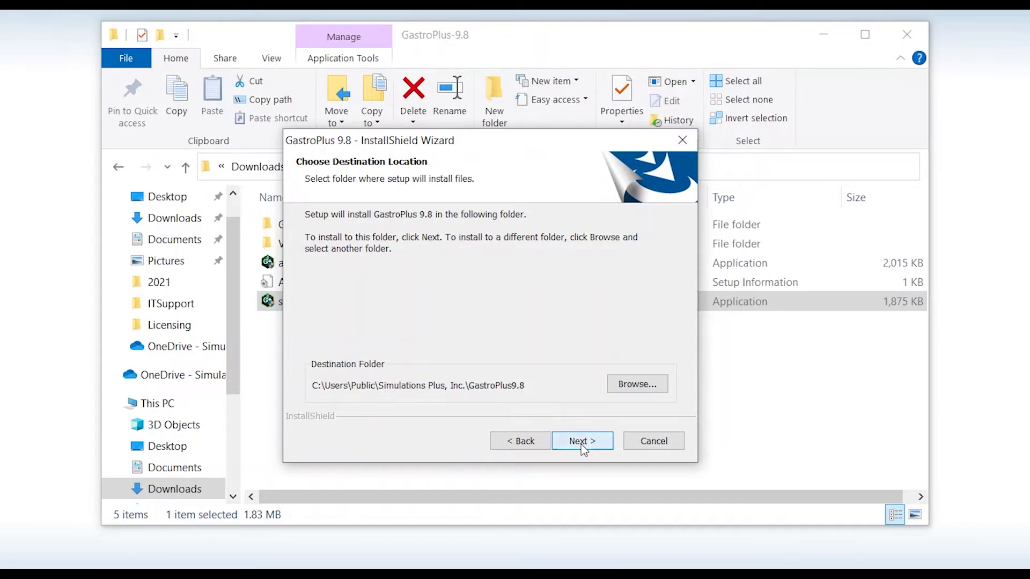
left_click(581, 444)
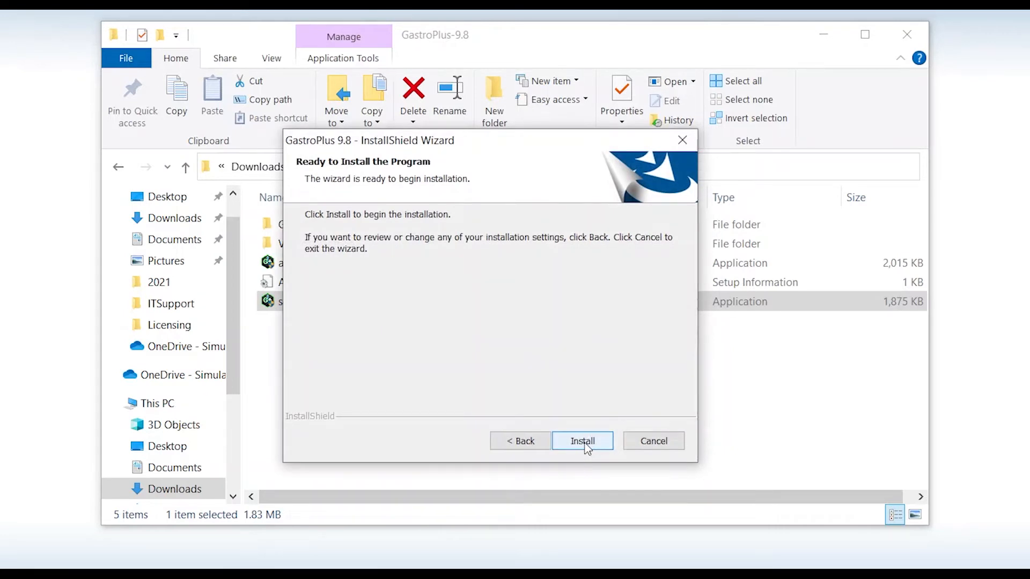
left_click(582, 444)
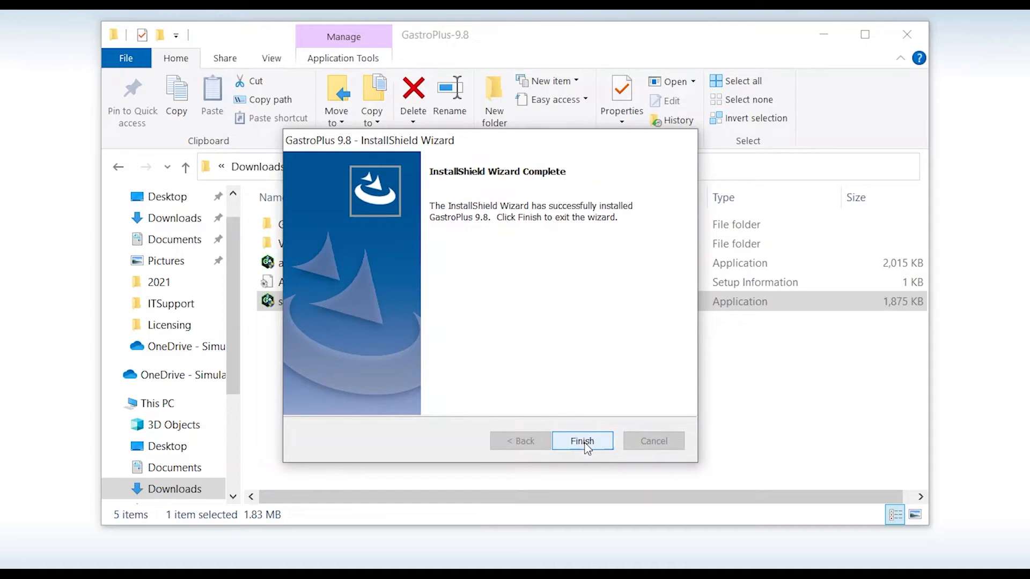
left_click(584, 442)
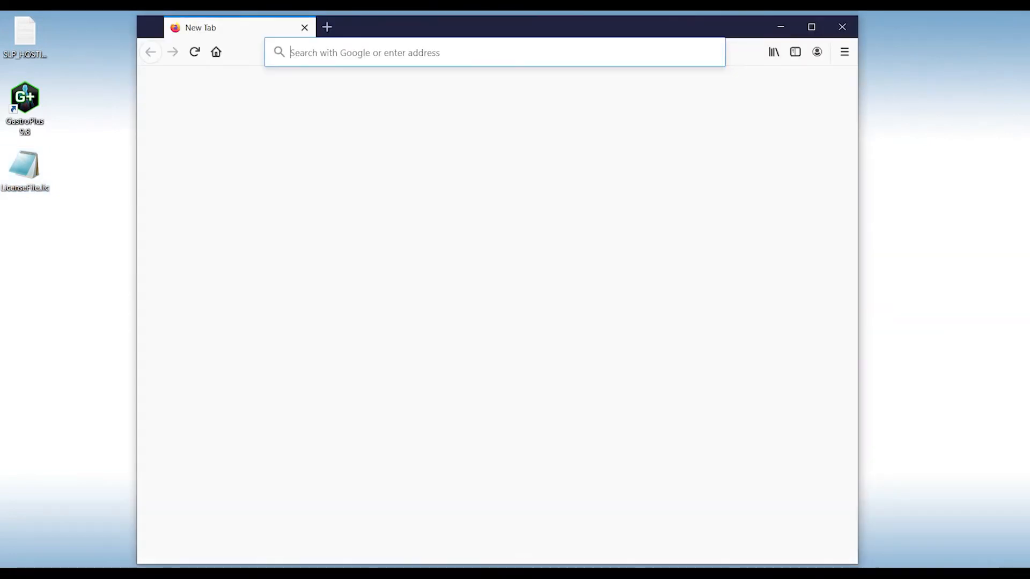
Load localhost:8090/ and sign in to the license server's Administration area
type("localhost:8090/")
key("Return")
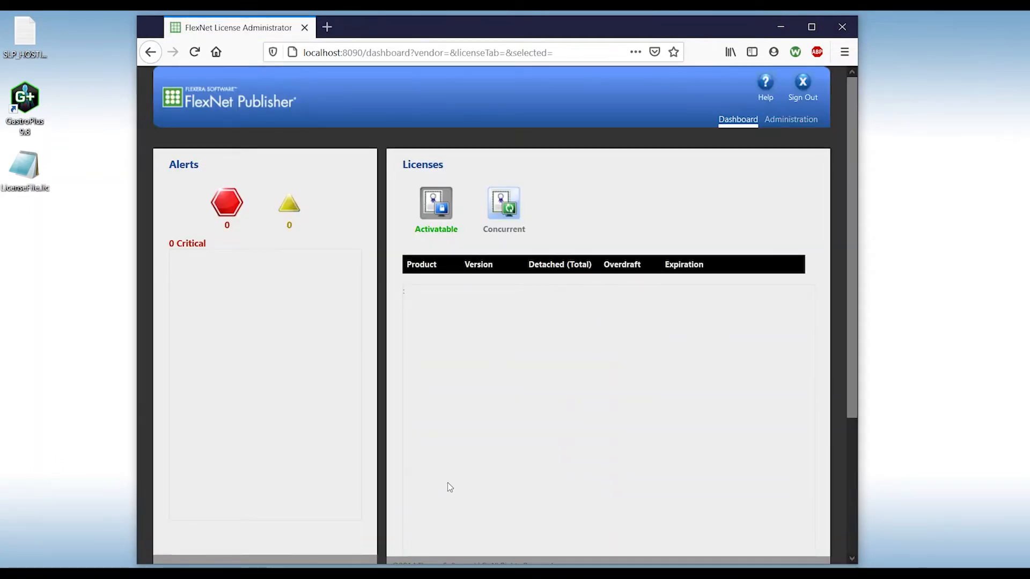
left_click(795, 121)
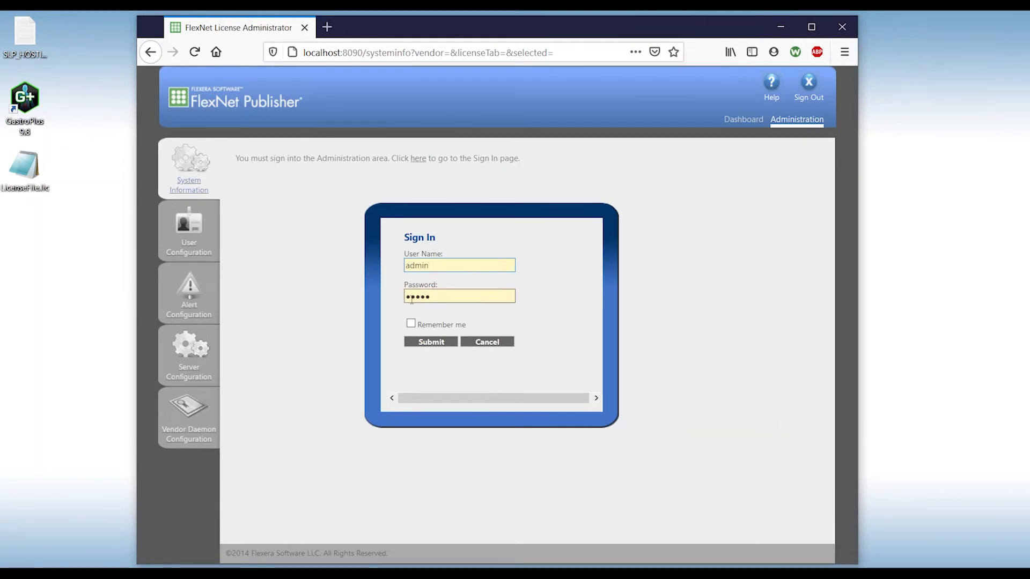
left_click(446, 344)
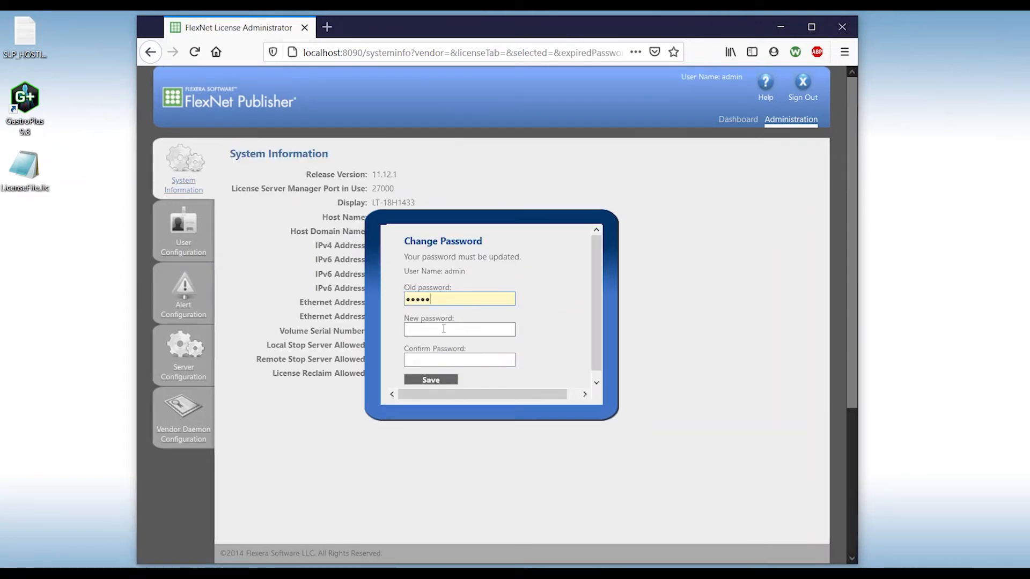
Enter and confirm a new administrator password, save it, and acknowledge the confirmation
left_click(444, 329)
type("admin")
key("Tab")
type("adm")
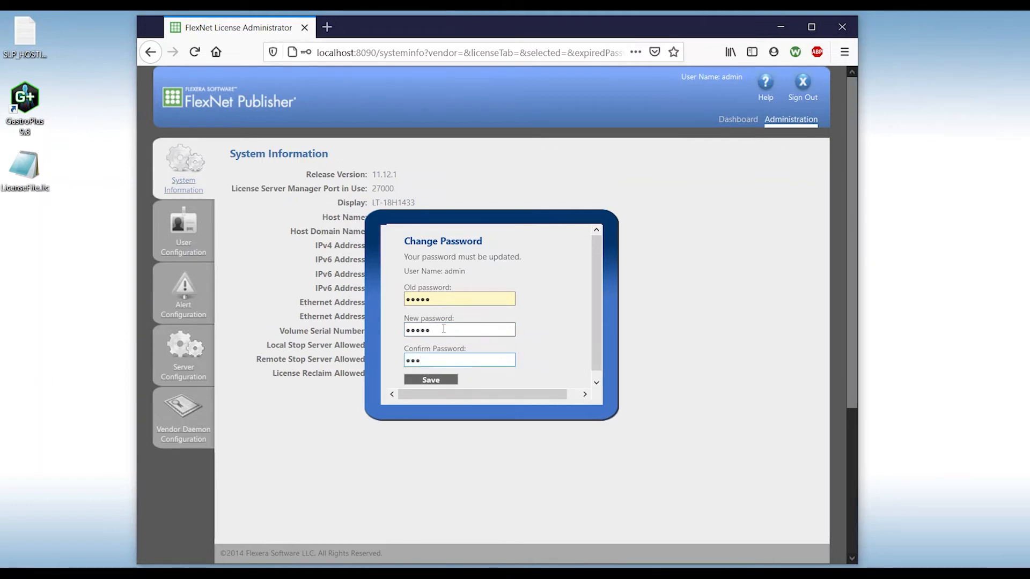
left_click(454, 380)
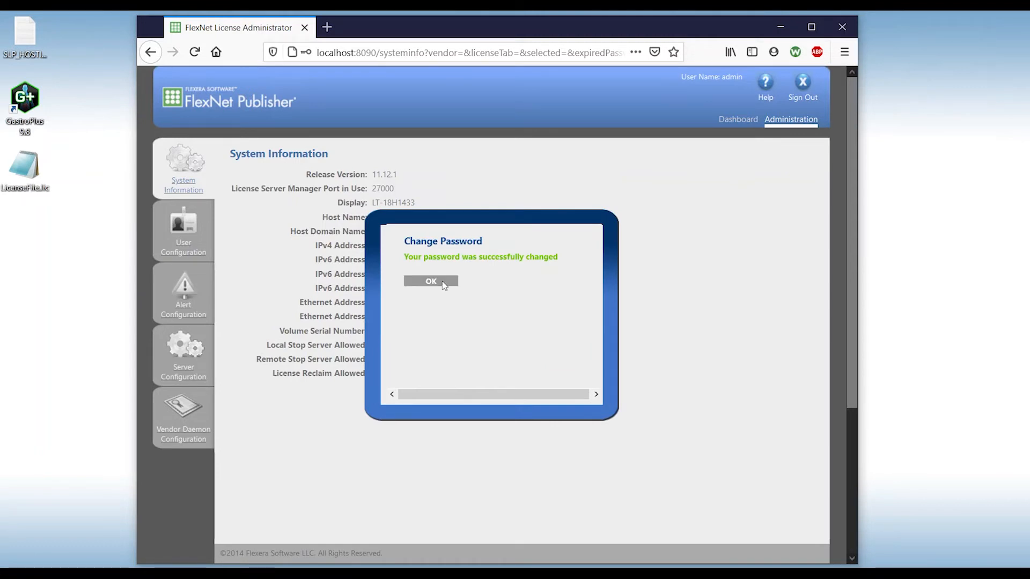
left_click(444, 284)
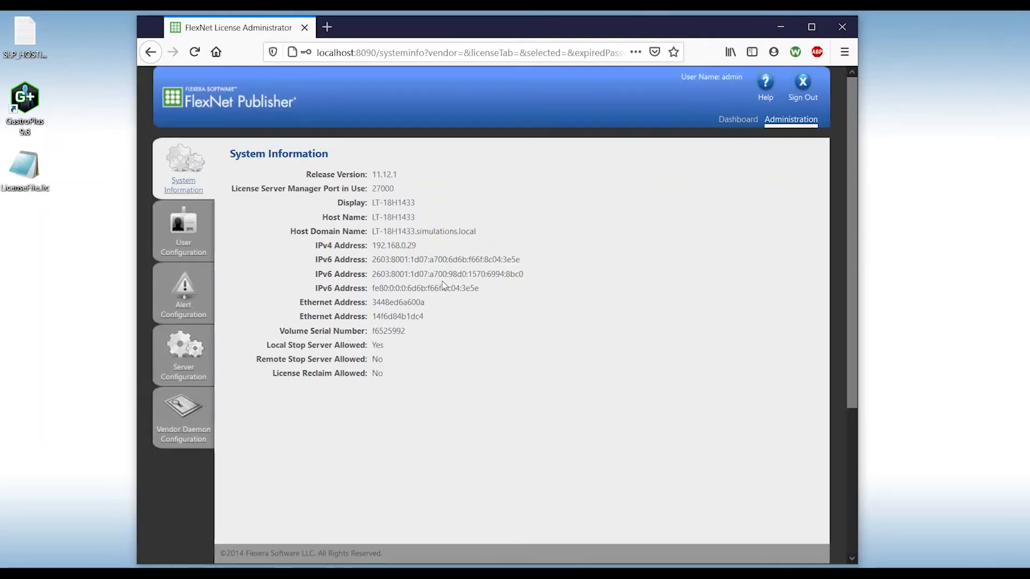
In the vendor daemon settings, choose LicenseFile.lic from the Desktop as the license to import
left_click(204, 447)
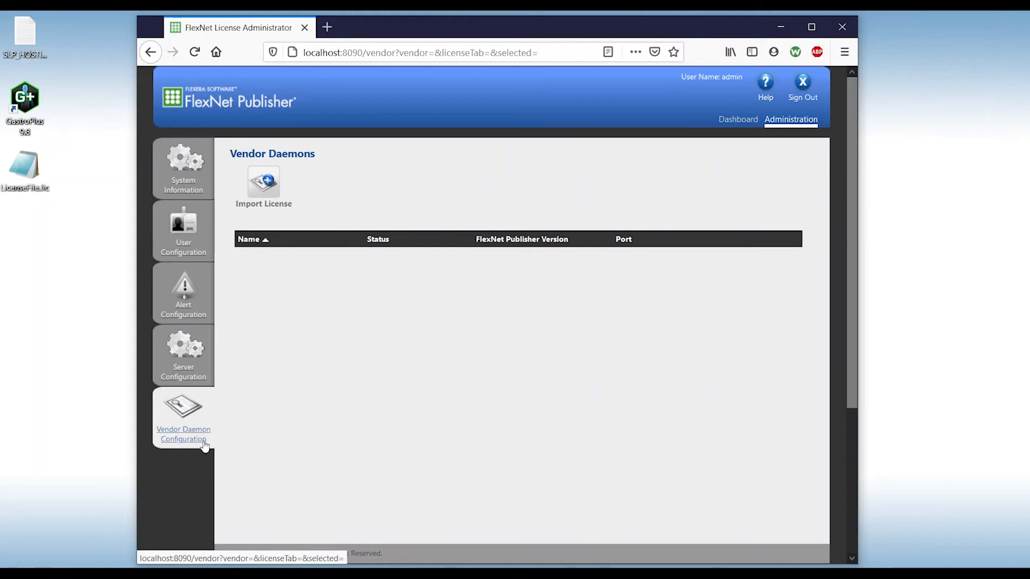
left_click(264, 193)
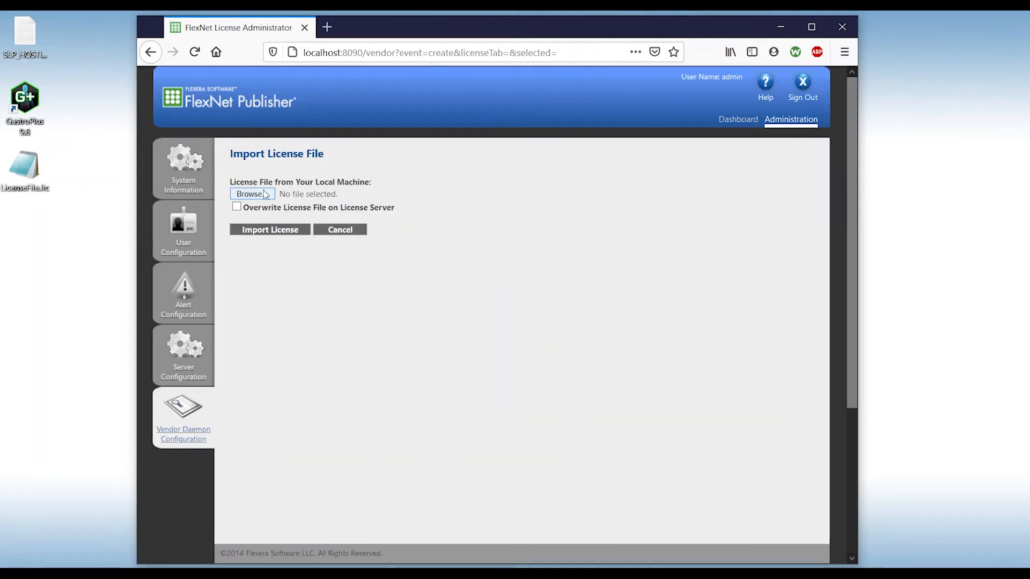
left_click(265, 195)
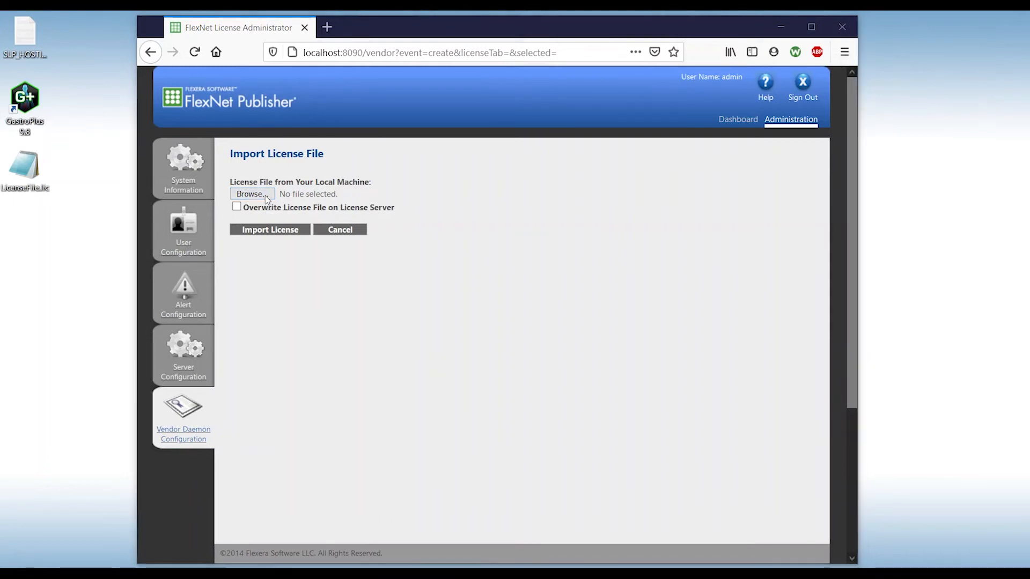
left_click(369, 134)
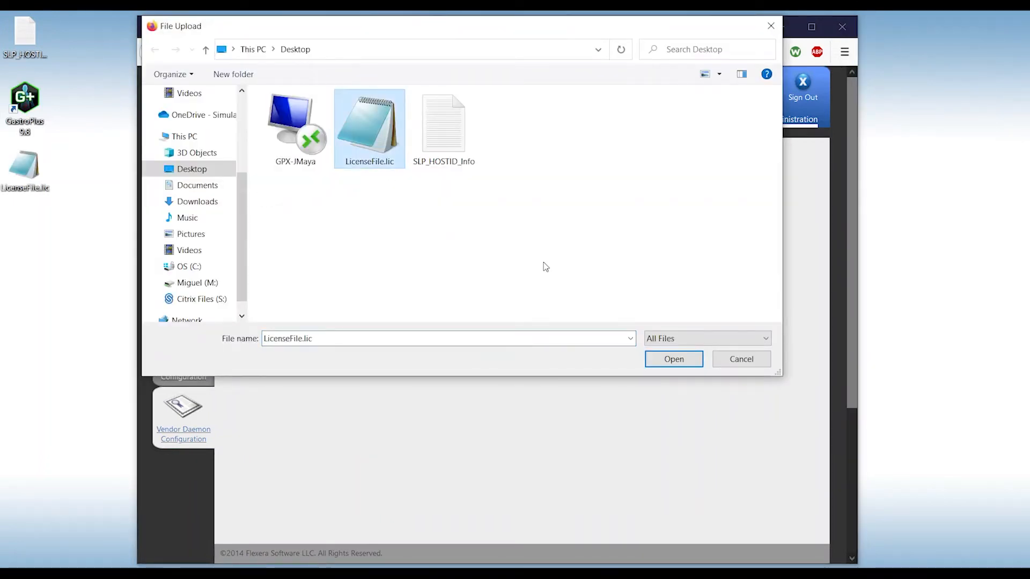
left_click(690, 362)
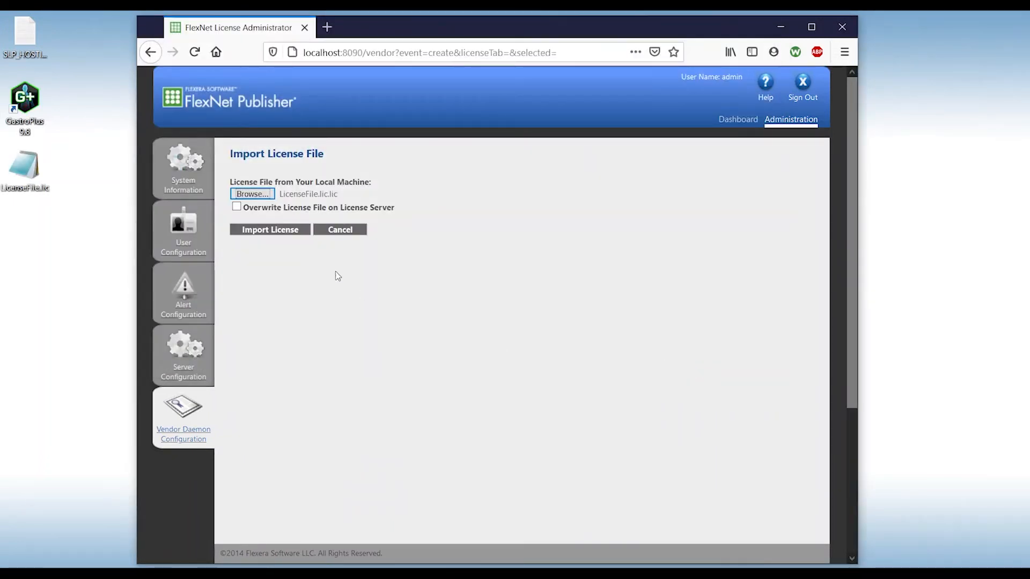
Import the license with 'Overwrite License File on License Server' enabled and acknowledge the success message
left_click(237, 208)
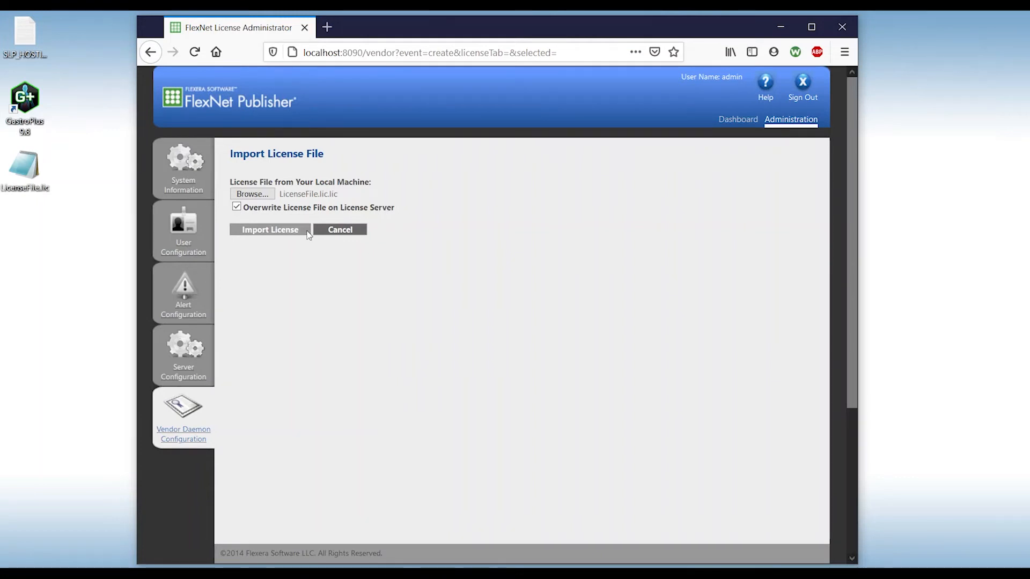
left_click(309, 235)
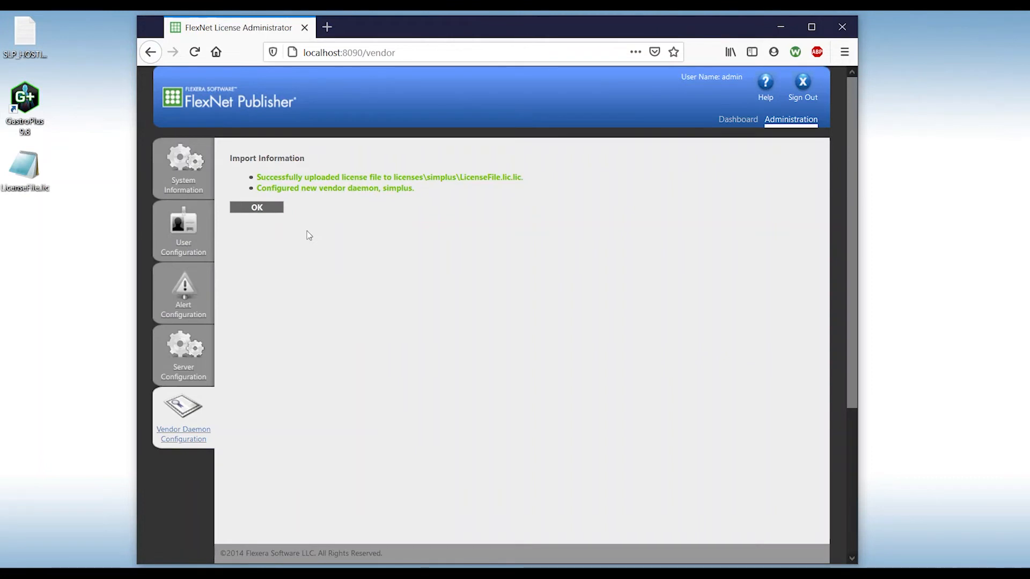
left_click(274, 211)
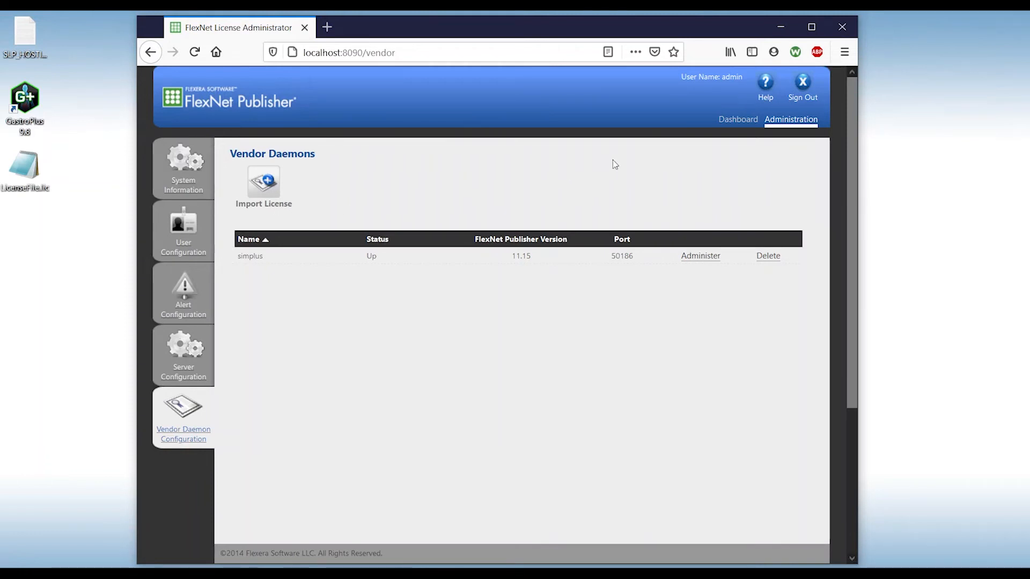
Open the dashboard's Concurrent licenses list and scroll through the simplus GASTROPLUS features expiring 17-FEB-2022
left_click(726, 126)
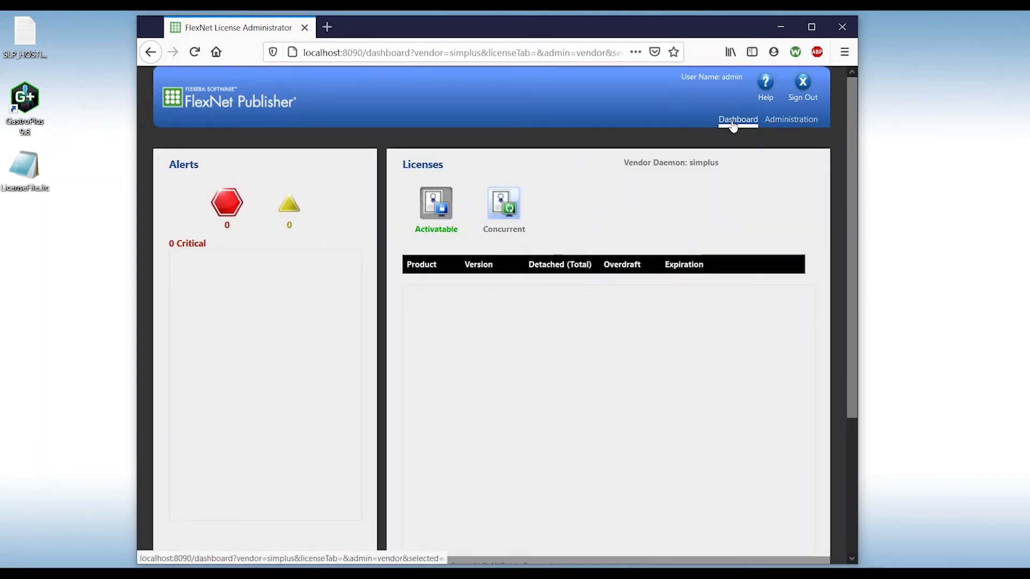
left_click(519, 214)
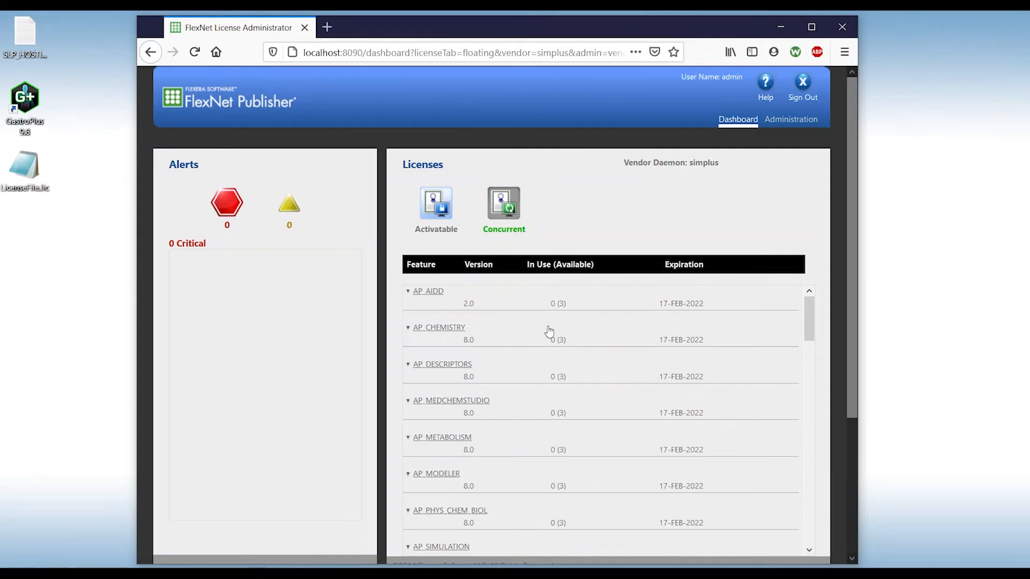
scroll(505, 337, "down", 2)
scroll(506, 346, "down", 5)
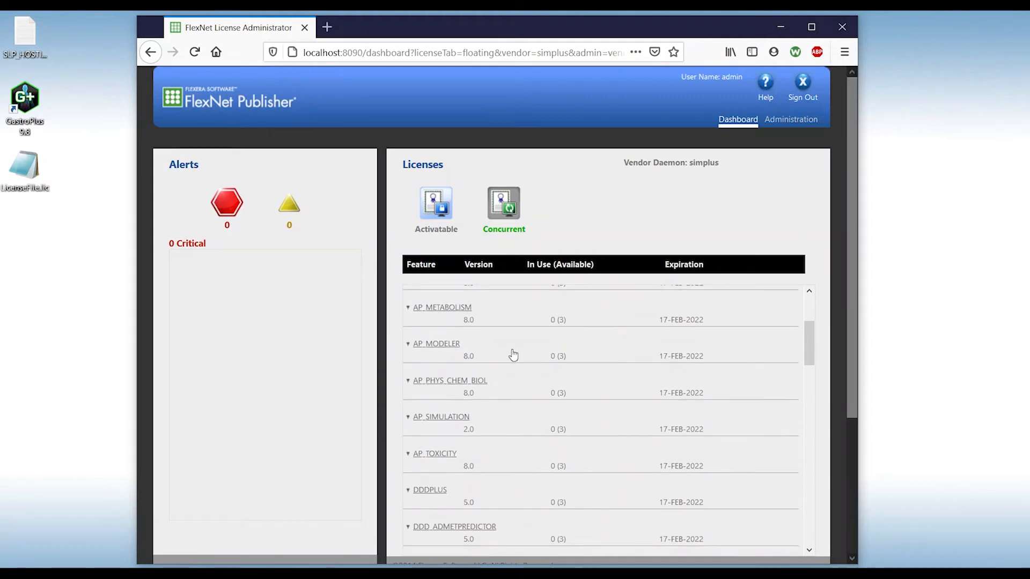
scroll(515, 357, "down", 6)
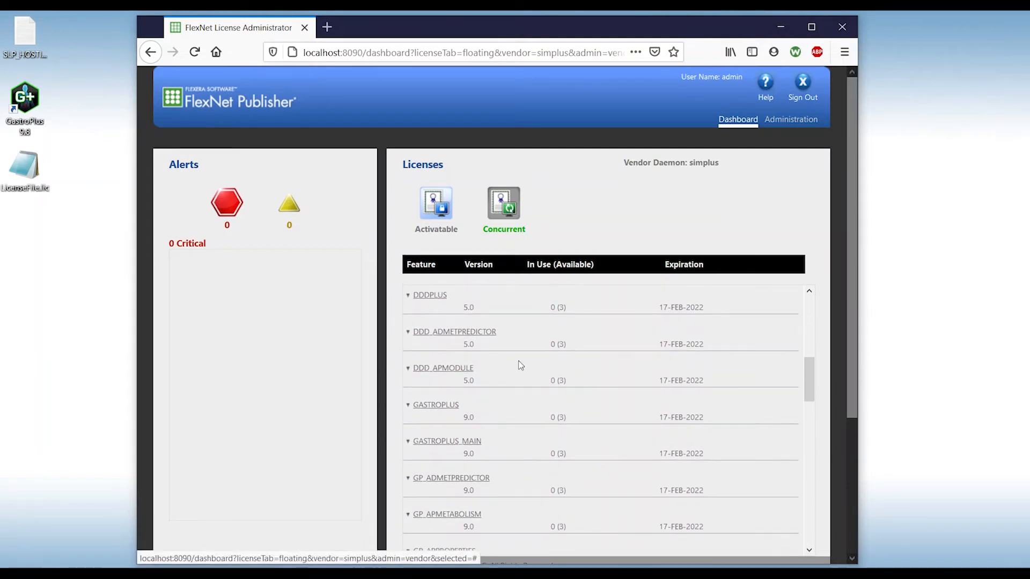
scroll(521, 365, "down", 4)
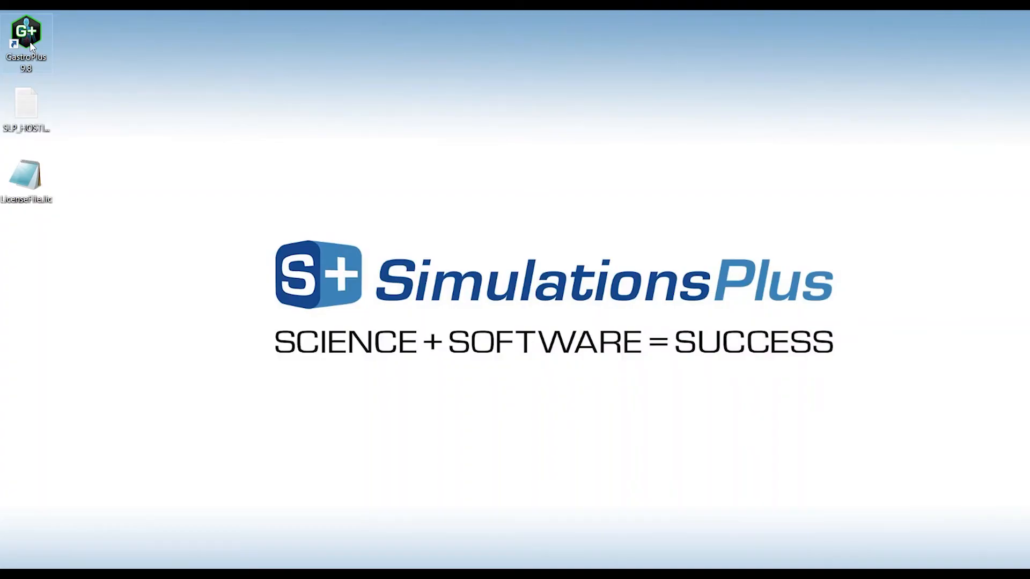
Launch GastroPlus 9.8 and set its license server to 127.0.0.1 in the license finder
double_click(31, 47)
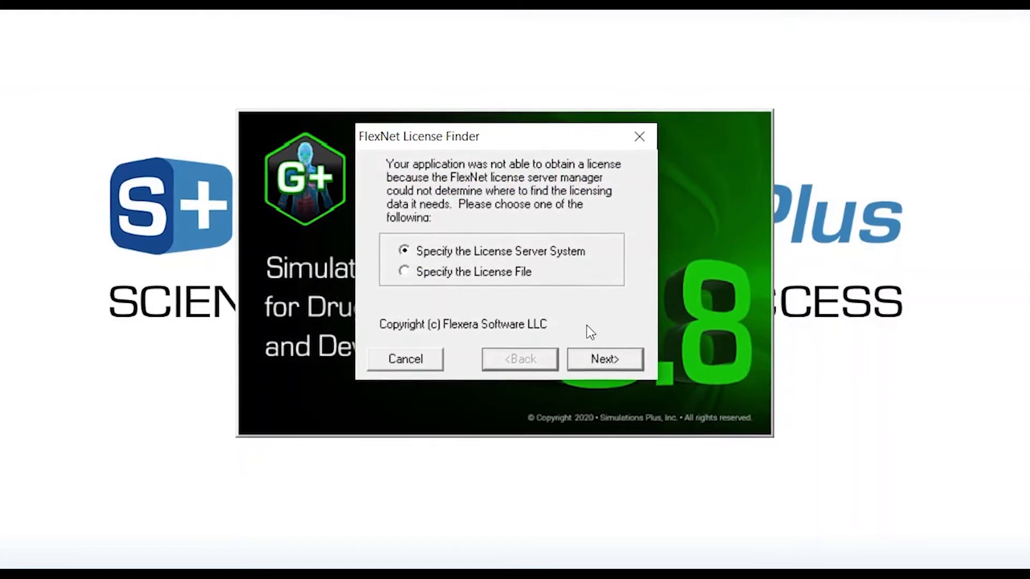
left_click(604, 359)
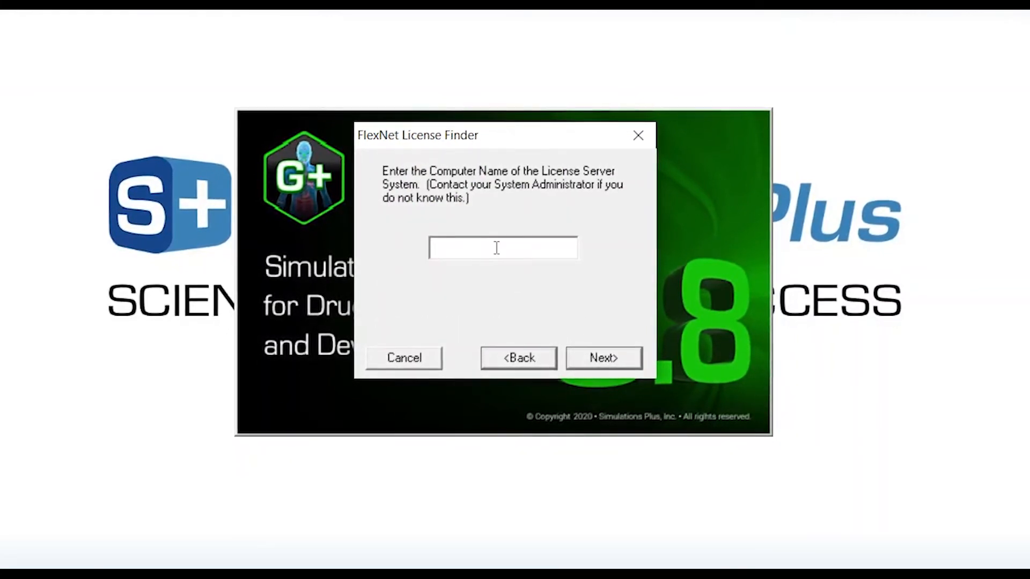
type("127")
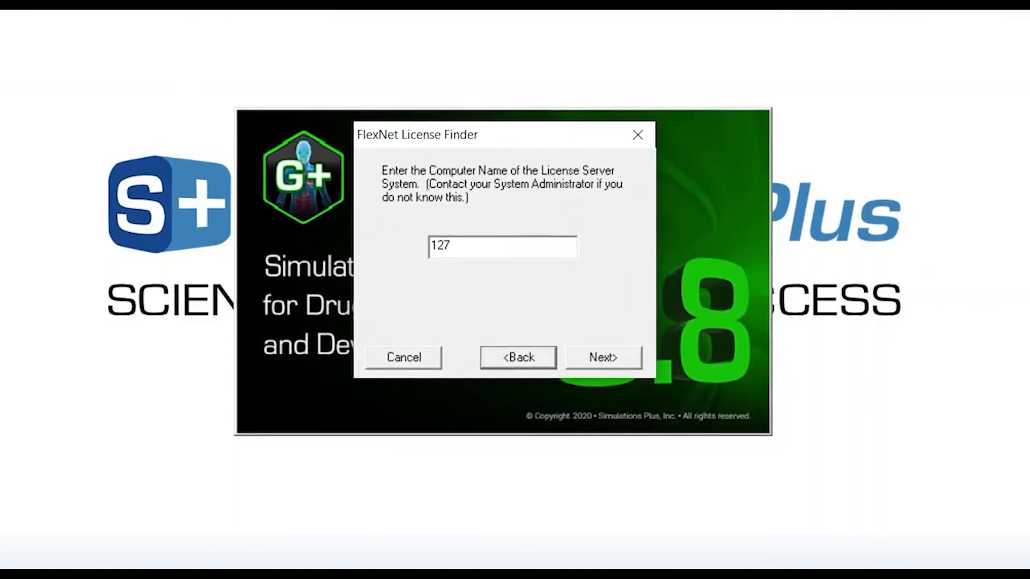
type(".0.0")
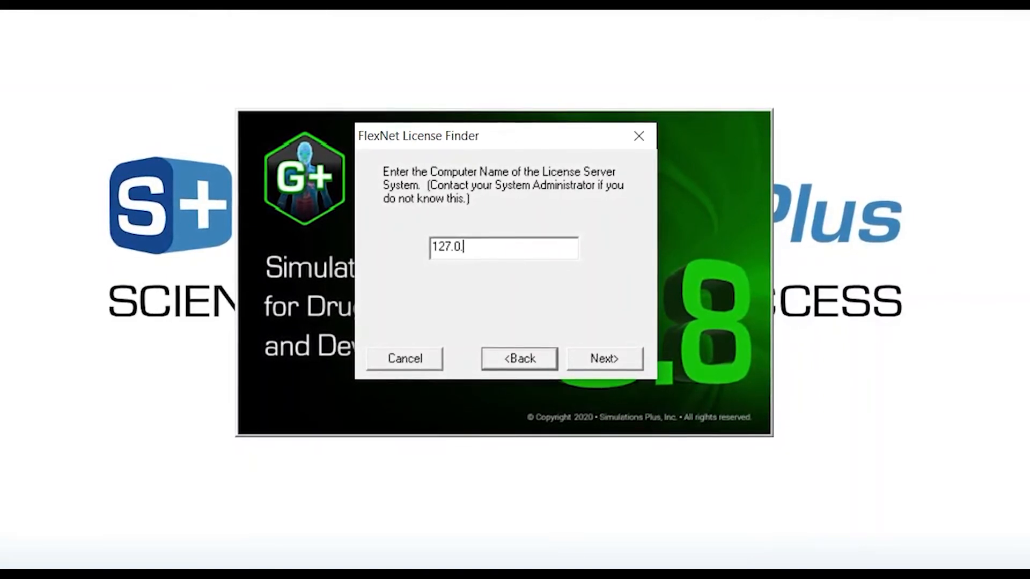
type(".1")
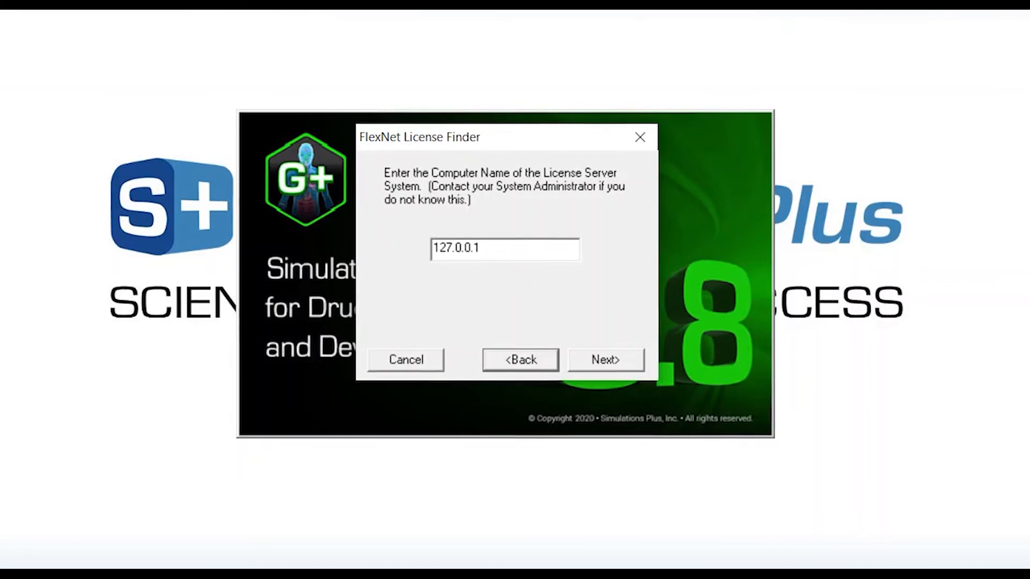
left_click(614, 367)
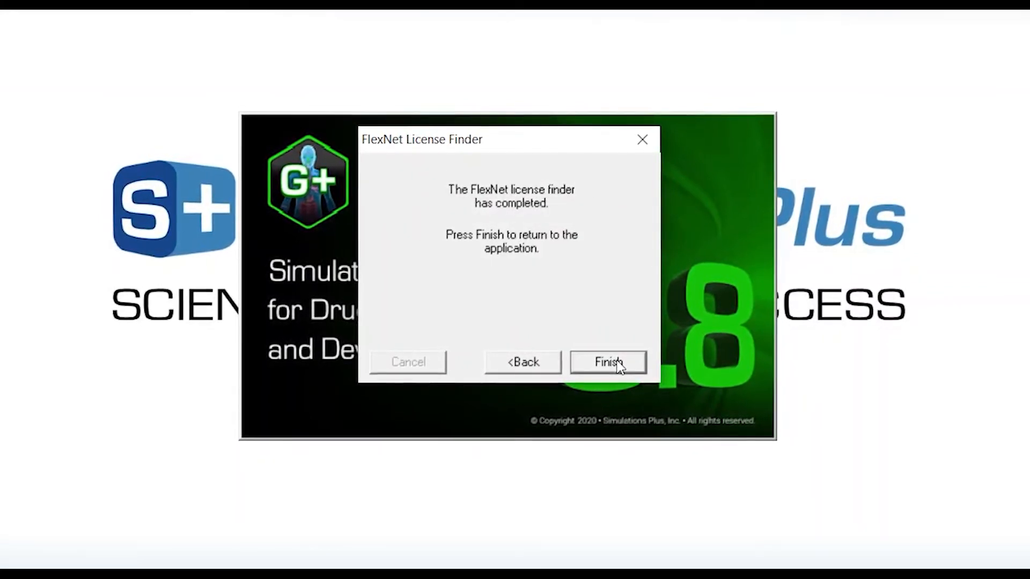
left_click(620, 367)
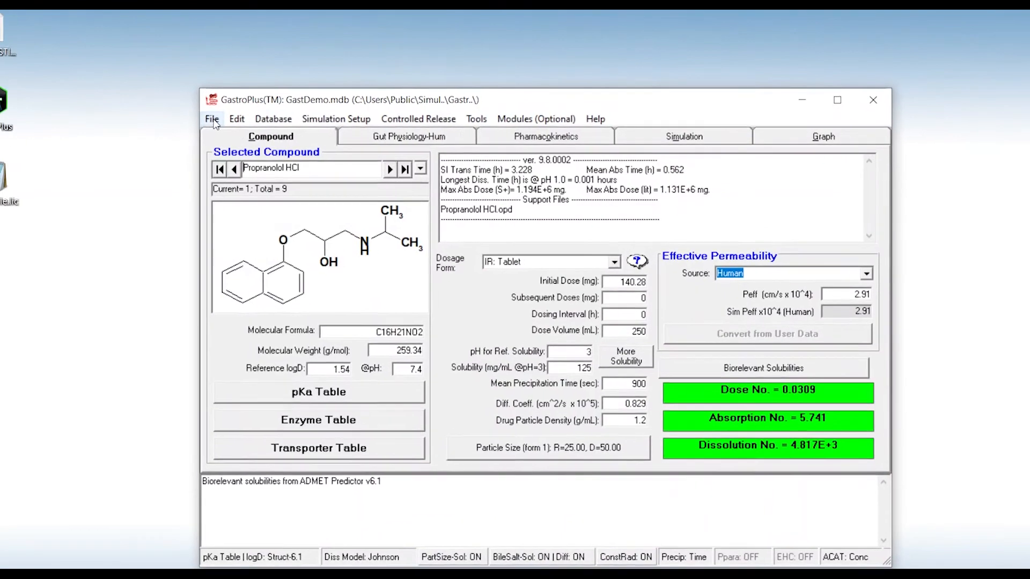
Show the File menu's Save options for drug databases in GastroPlus
left_click(236, 121)
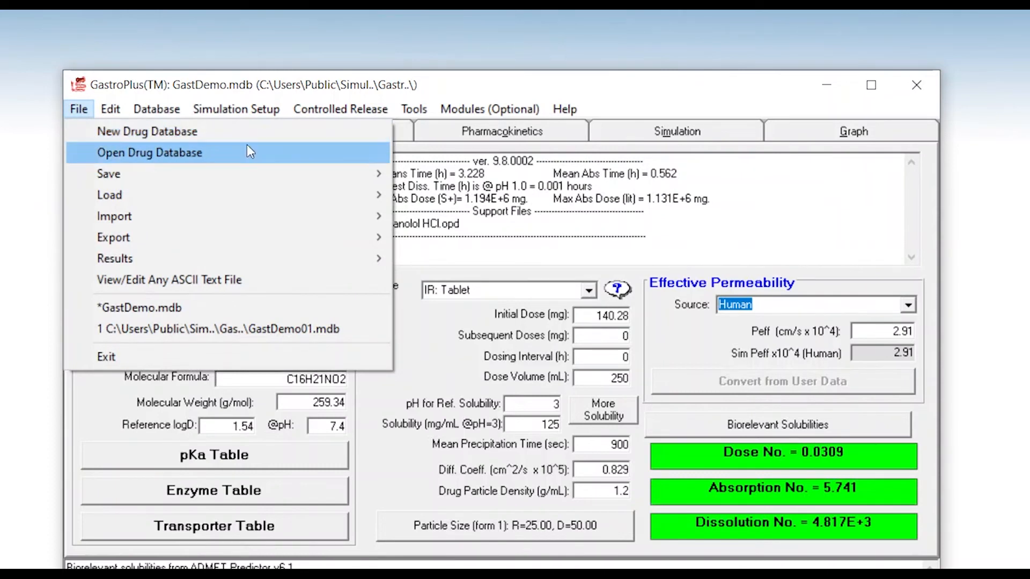
mouse_move(356, 175)
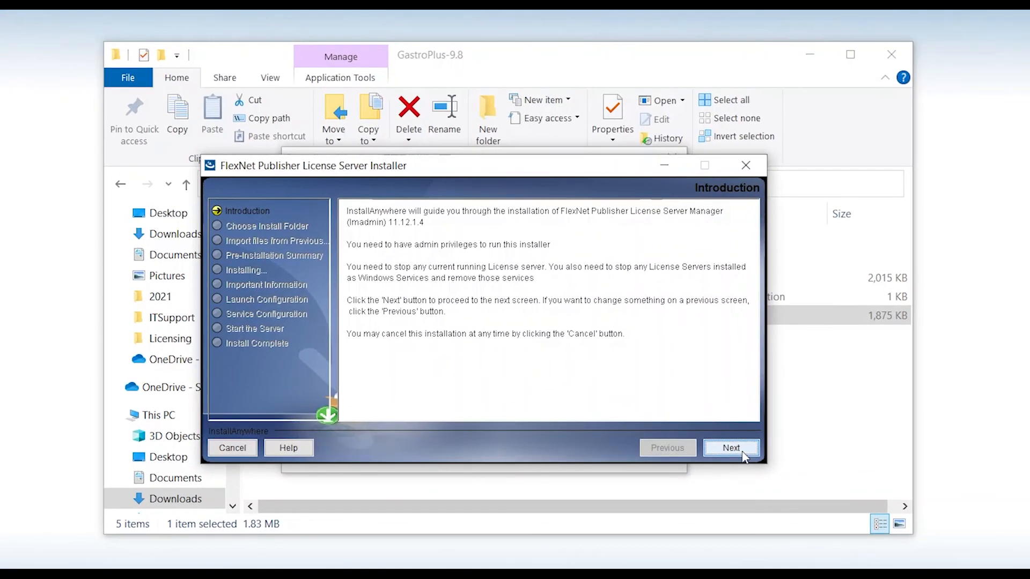
Advance past Introduction, the default install folder and the previous-installation import page
left_click(746, 441)
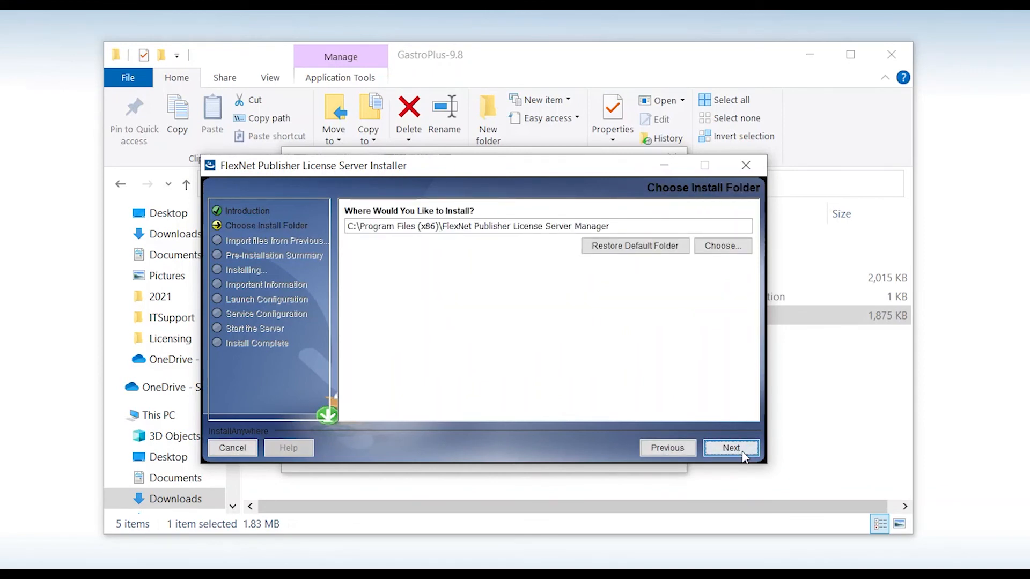
left_click(745, 456)
left_click(744, 456)
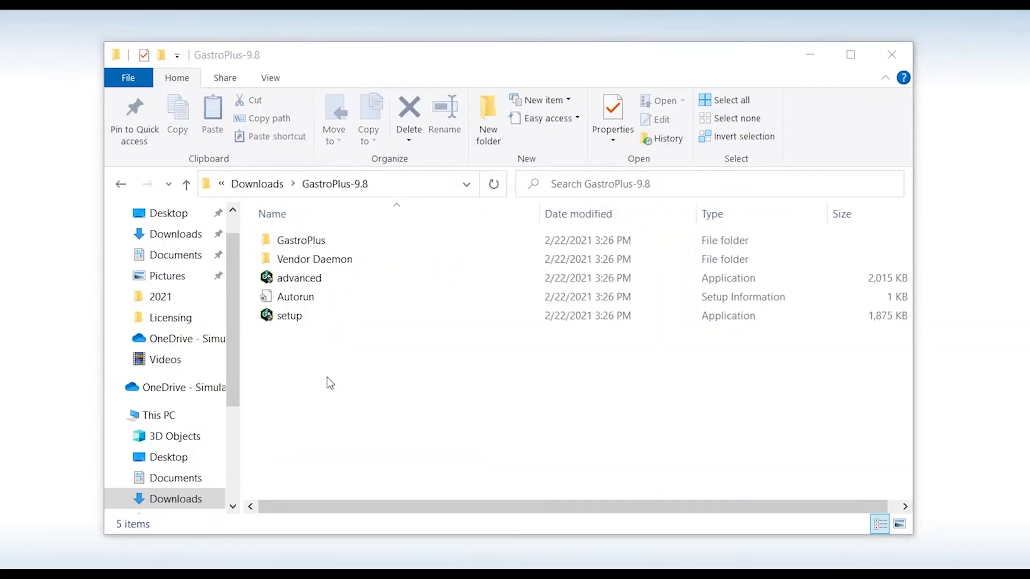
Run the 'advanced' setup as administrator, start Flexera LMADMIN Server, and bring up Windows search
left_click(320, 279)
right_click(322, 284)
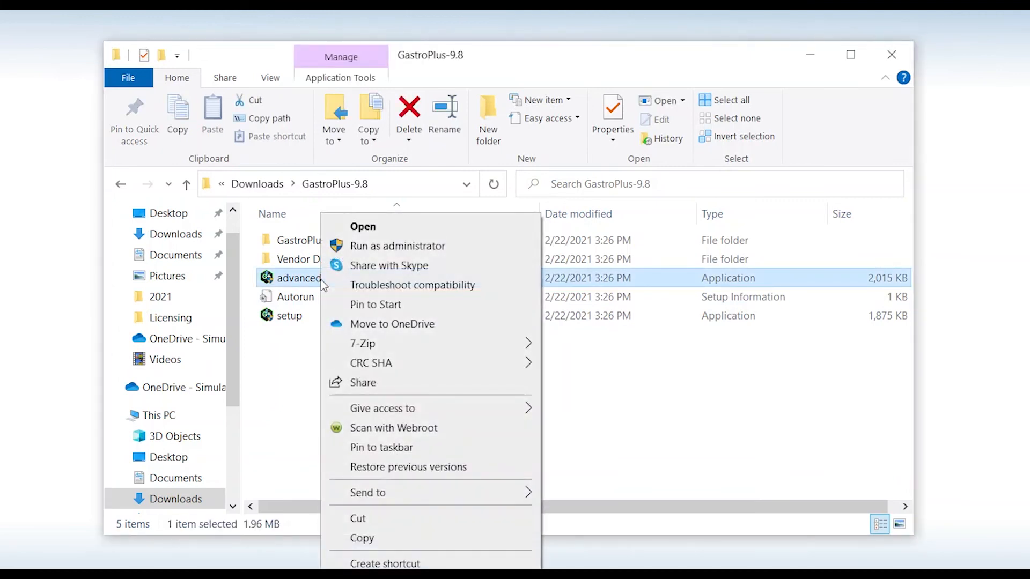
left_click(450, 247)
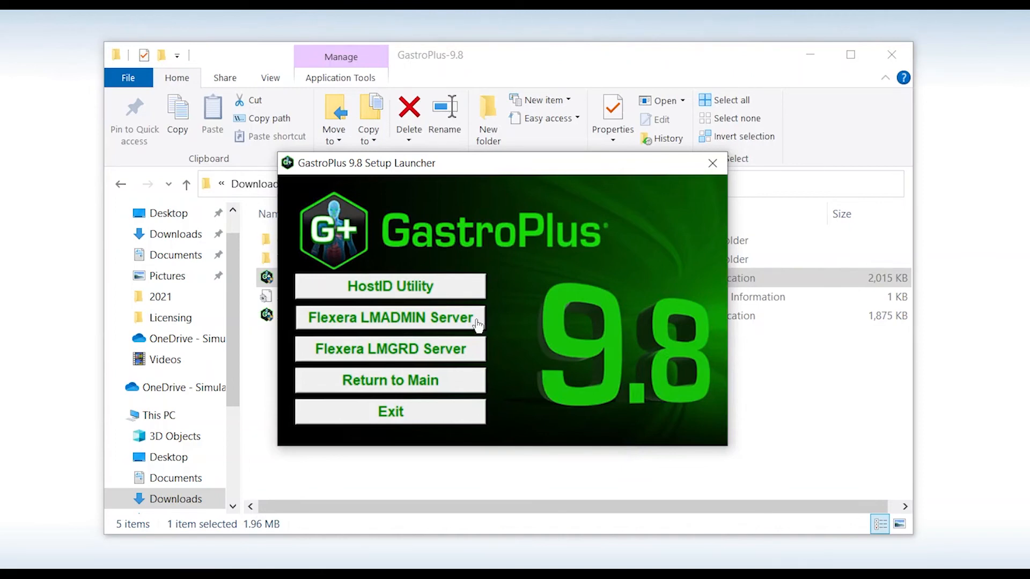
left_click(475, 323)
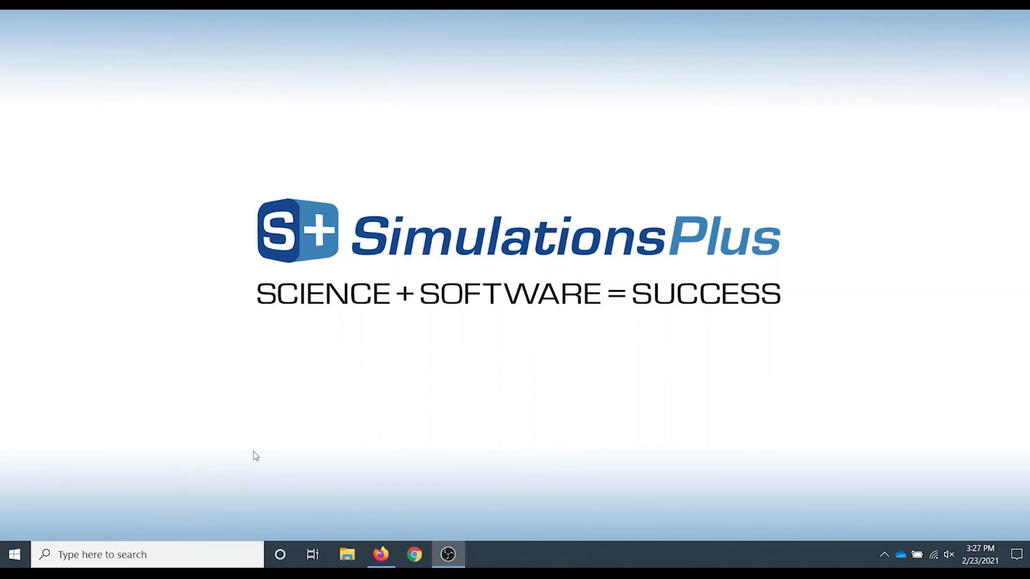
left_click(188, 548)
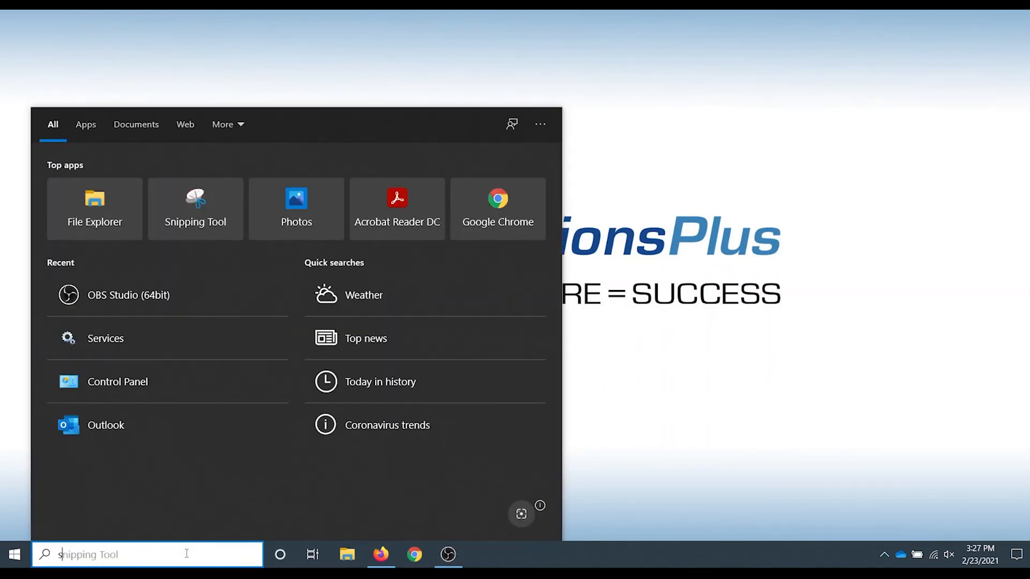